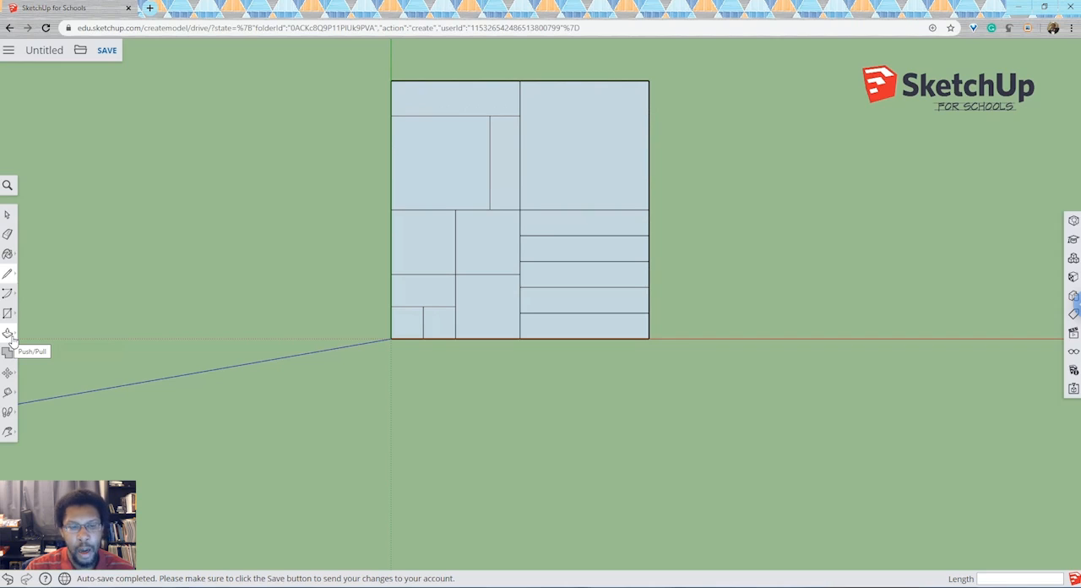
# View the subdivided square isometrically, with its large undivided quadrant nearest the viewer.
pyautogui.click(9, 335)
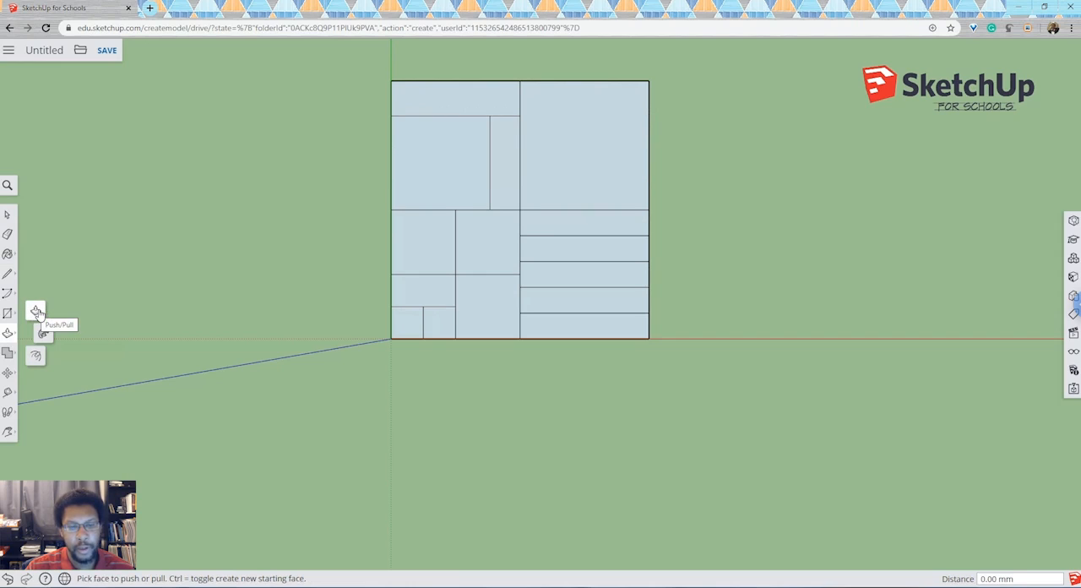
pyautogui.click(36, 313)
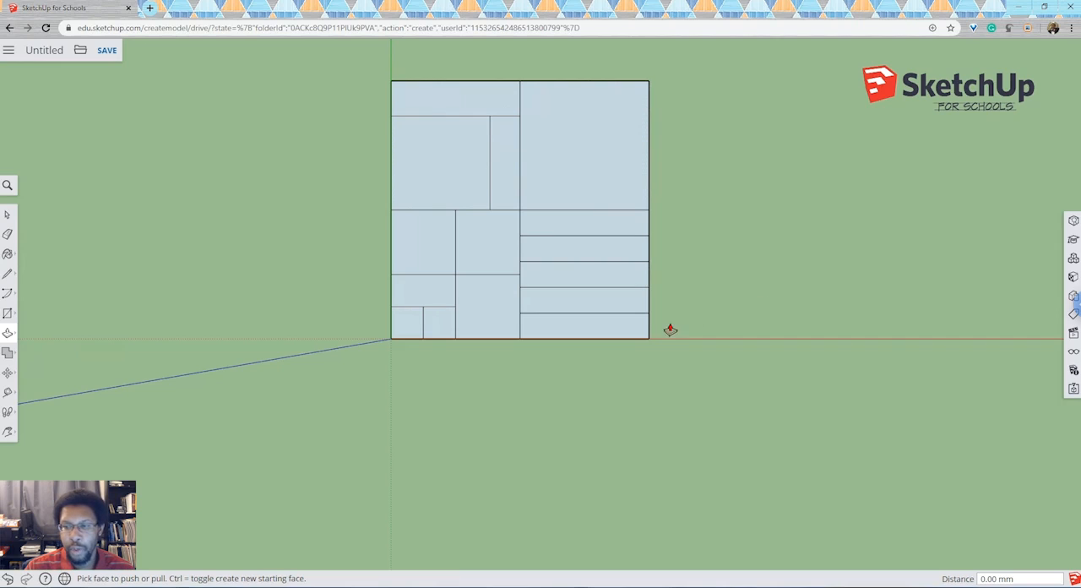
pyautogui.click(8, 432)
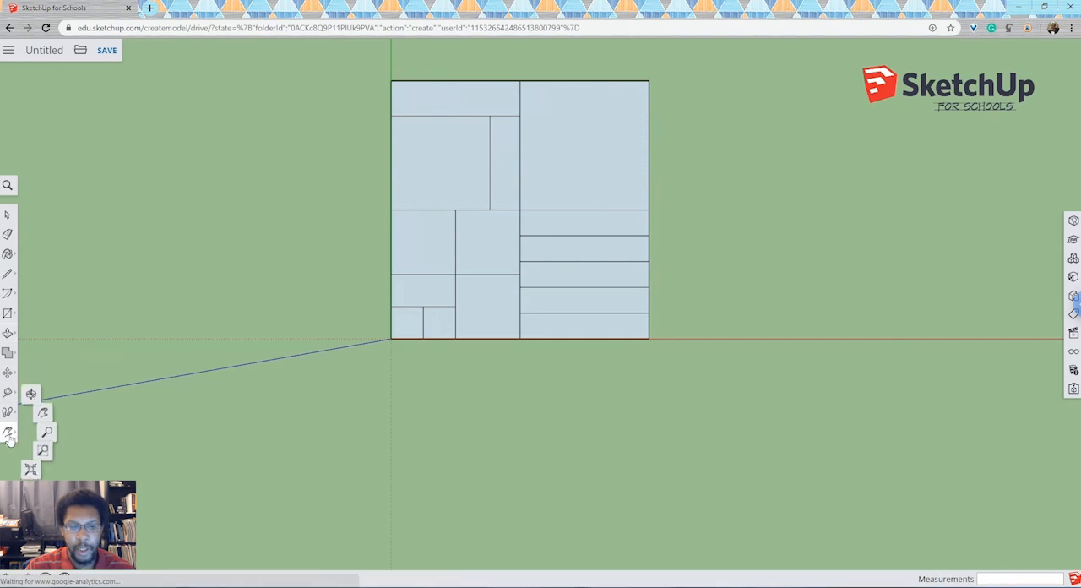
pyautogui.click(36, 386)
pyautogui.moveTo(529, 395); pyautogui.dragTo(474, 100)
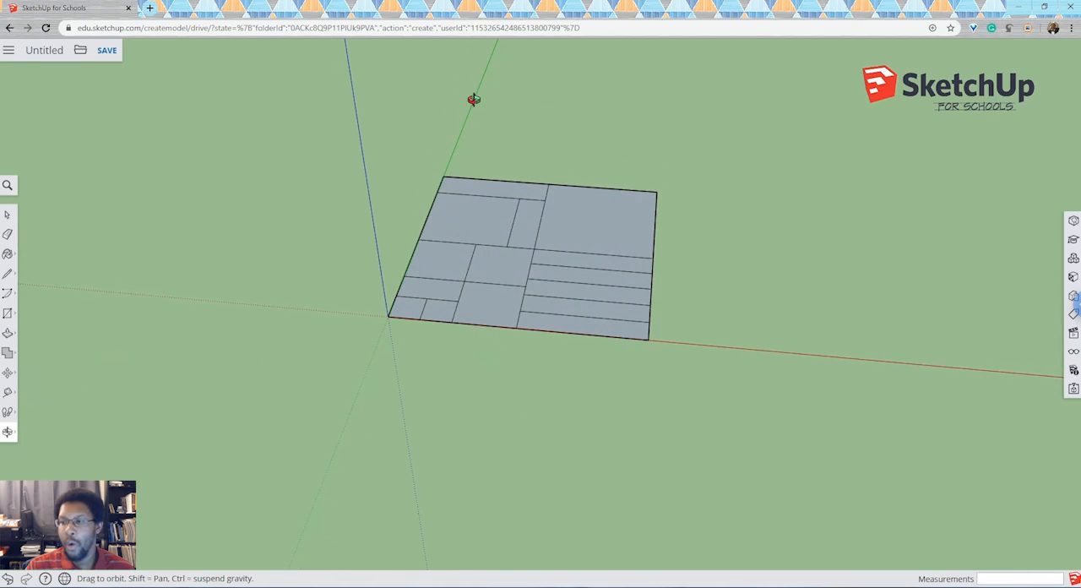
pyautogui.click(1072, 336)
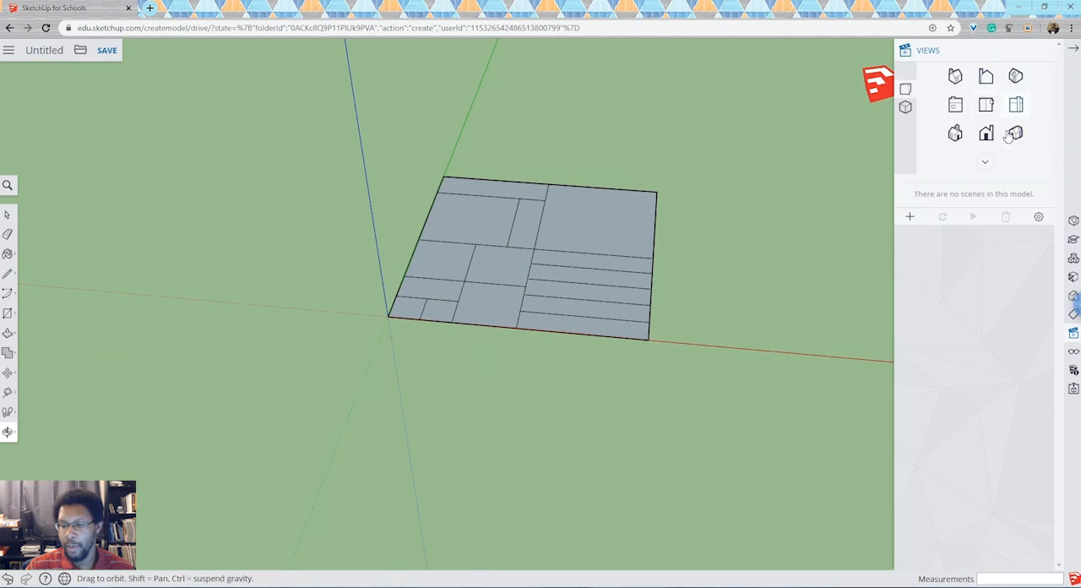
pyautogui.click(956, 133)
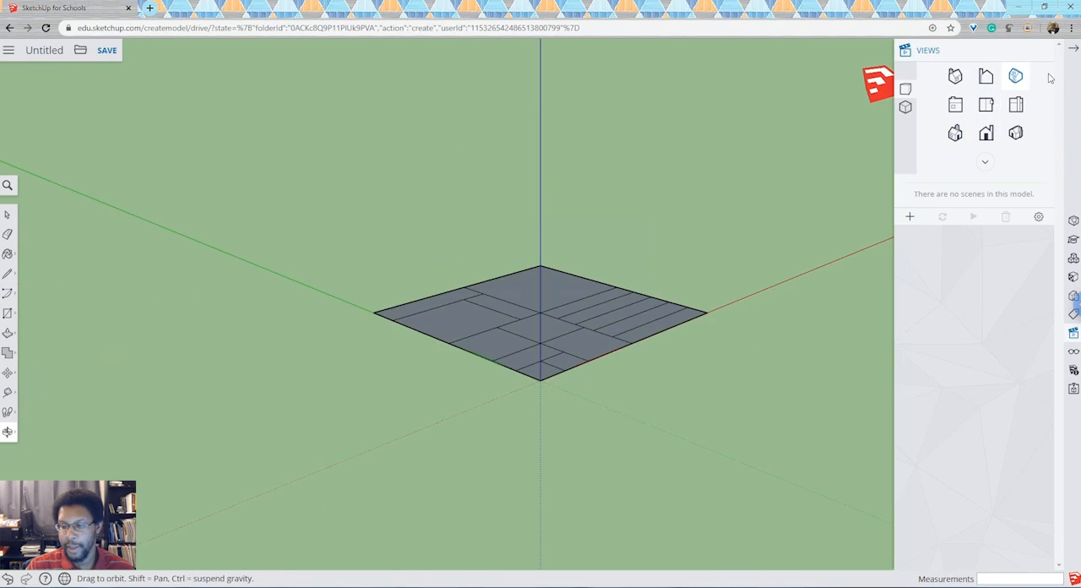
pyautogui.click(956, 76)
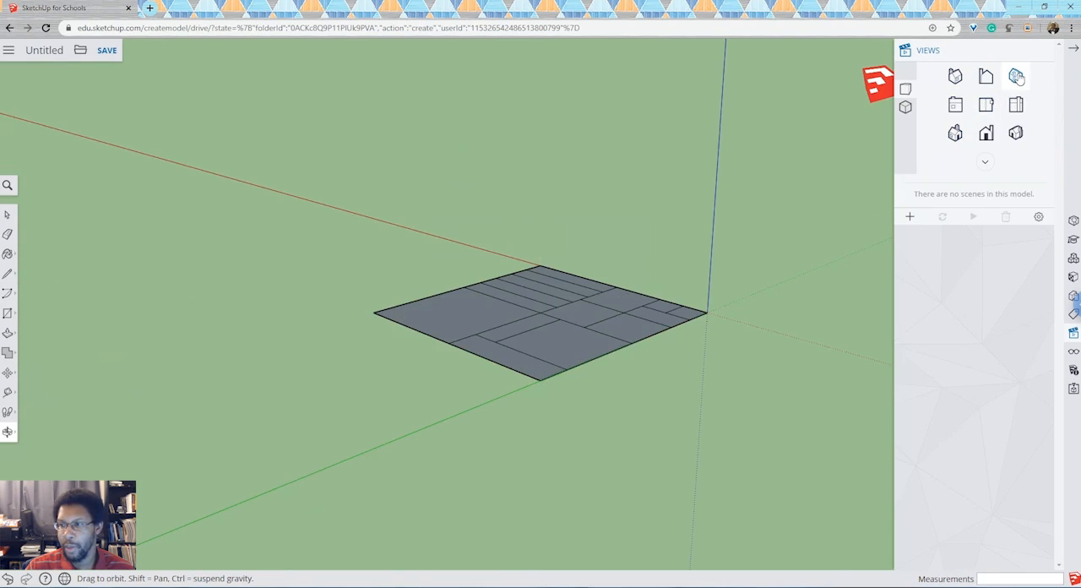
pyautogui.click(986, 132)
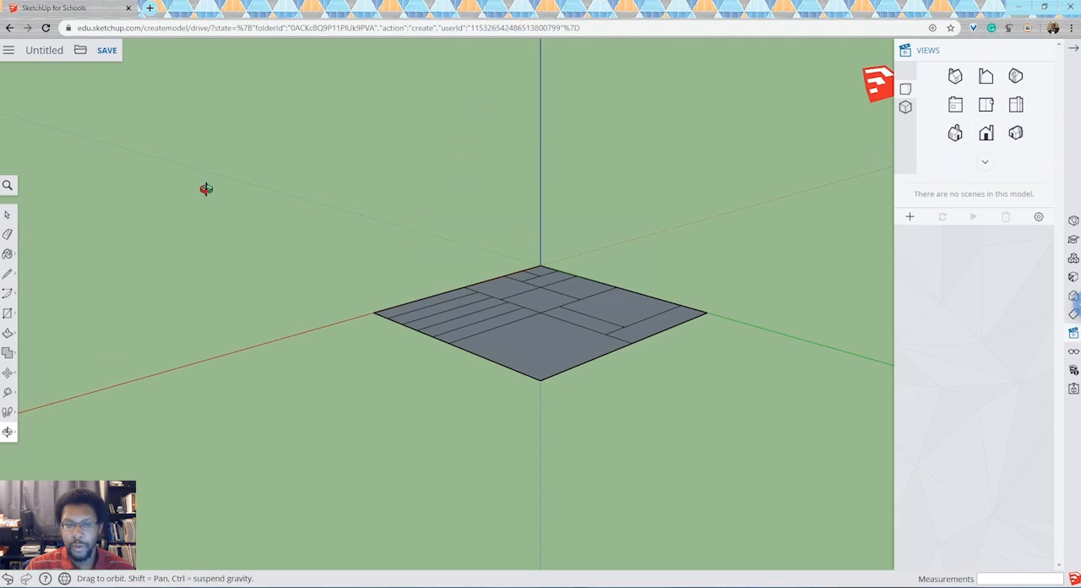
# Reverse the face of the large undivided quadrant and clear the selection.
pyautogui.click(12, 221)
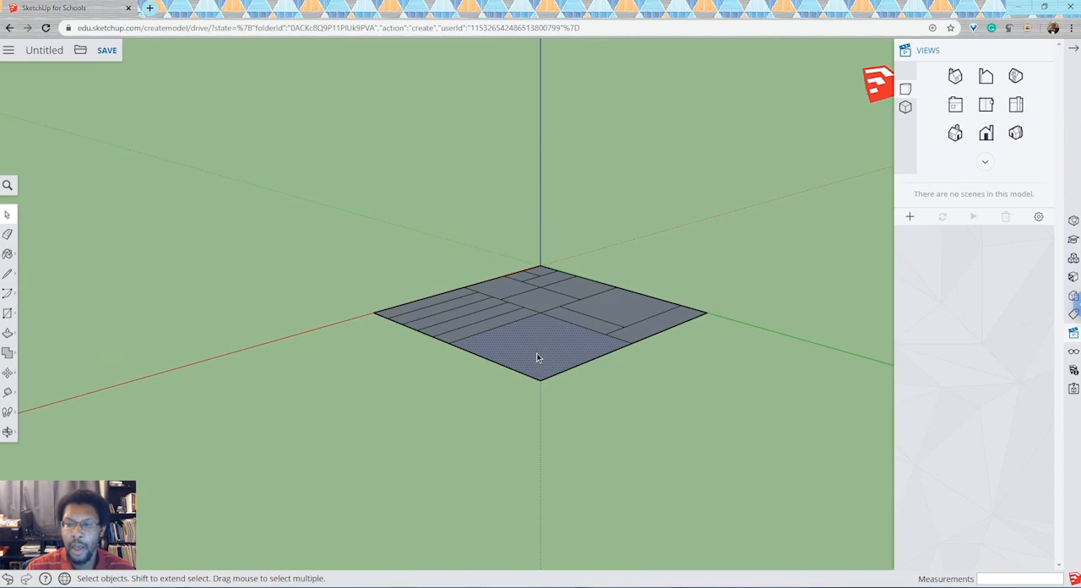
pyautogui.rightClick(537, 354)
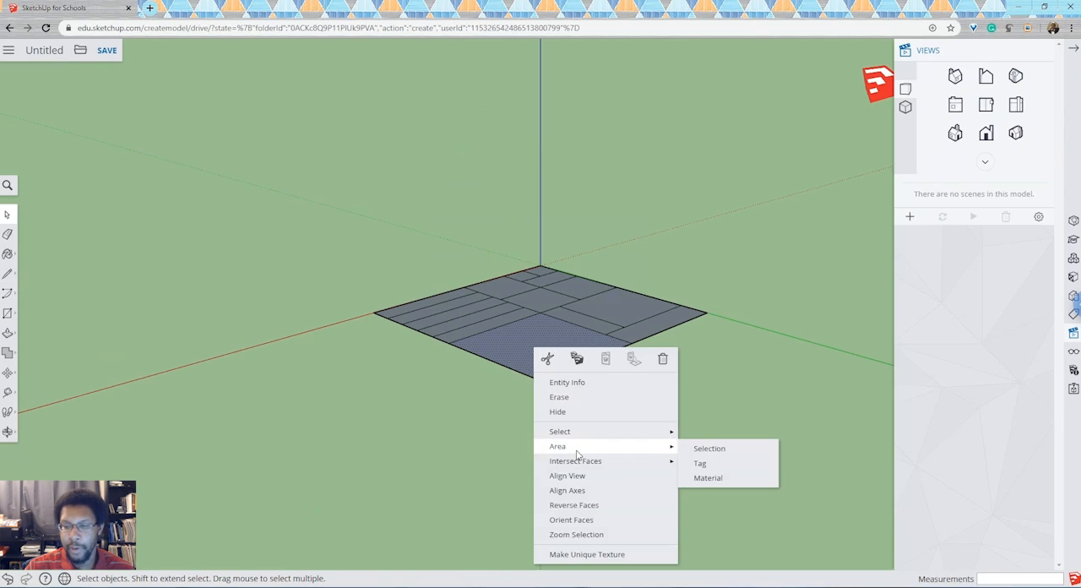
pyautogui.moveTo(577, 461)
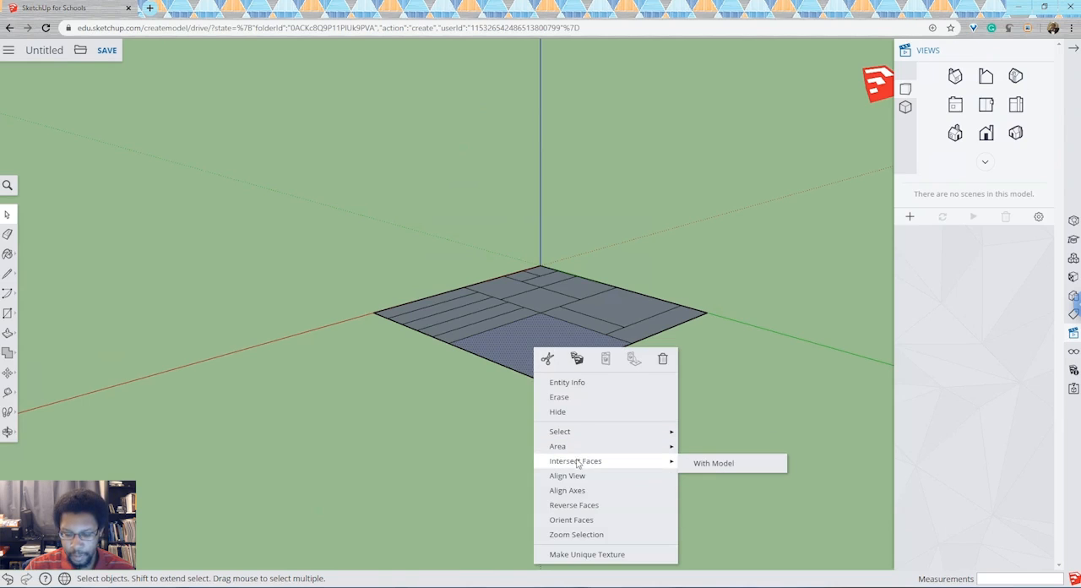
pyautogui.click(579, 506)
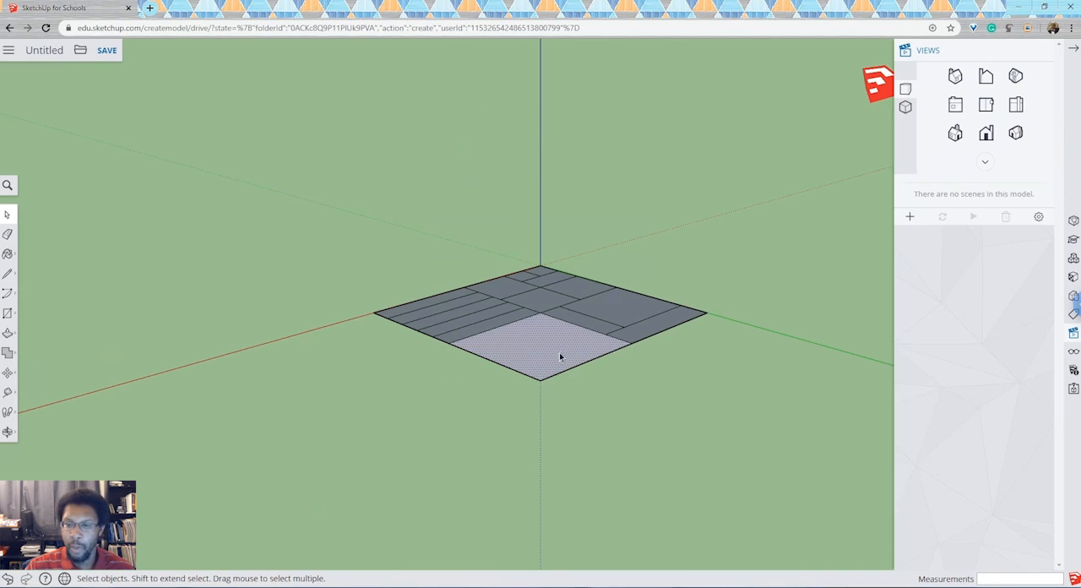
pyautogui.click(632, 390)
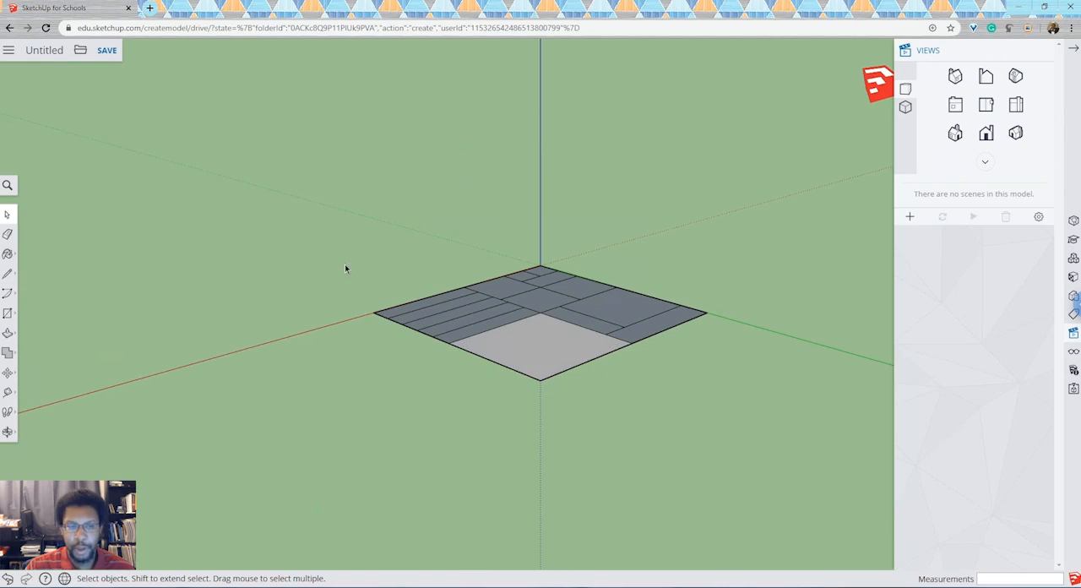
# Extrude the reversed quadrant face upward 25 mm with Push/Pull.
pyautogui.click(10, 335)
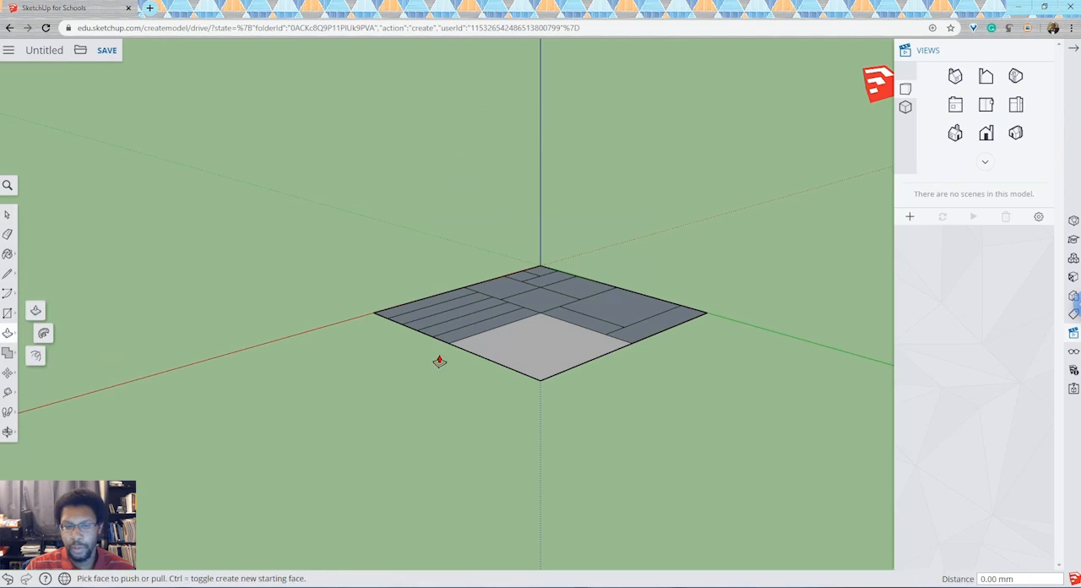
pyautogui.click(565, 347)
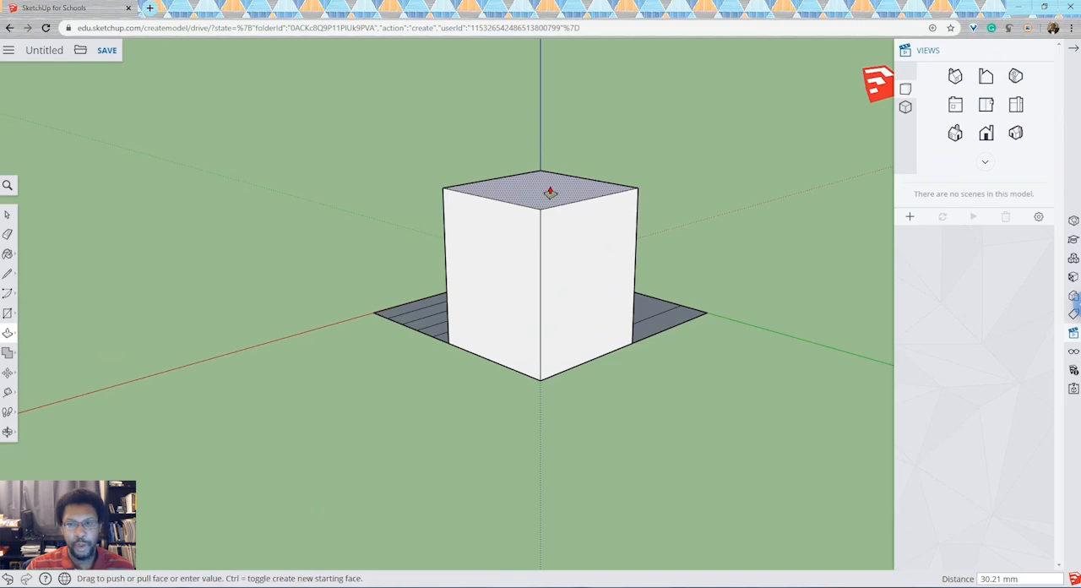
pyautogui.write('25')
pyautogui.press('Return')
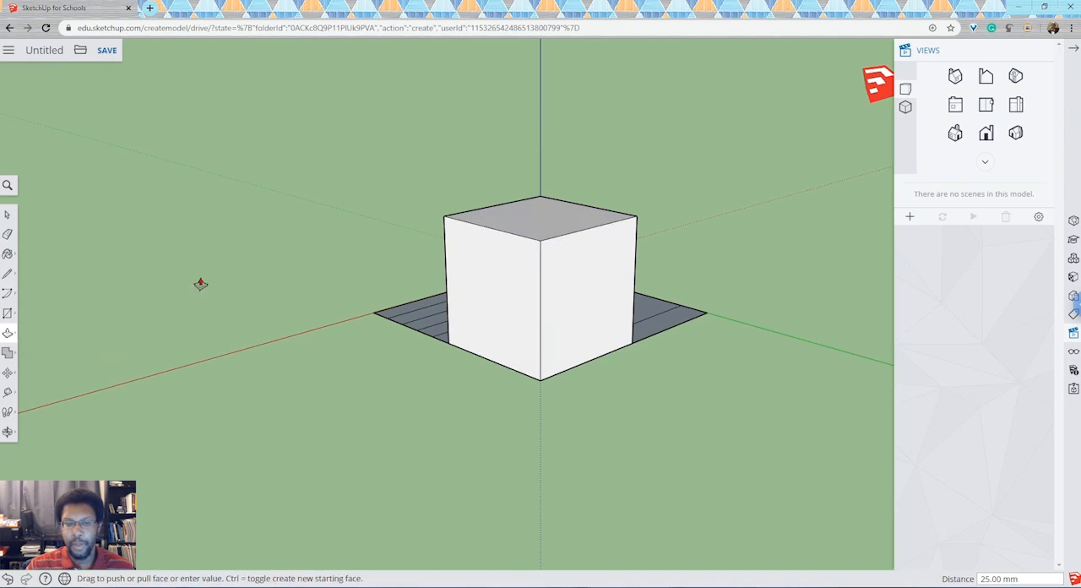
# Draw a line about 18 mm long on the cube's divided side face, from the vertical dividing line's midpoint to the midpoint of the corner edge.
pyautogui.click(8, 432)
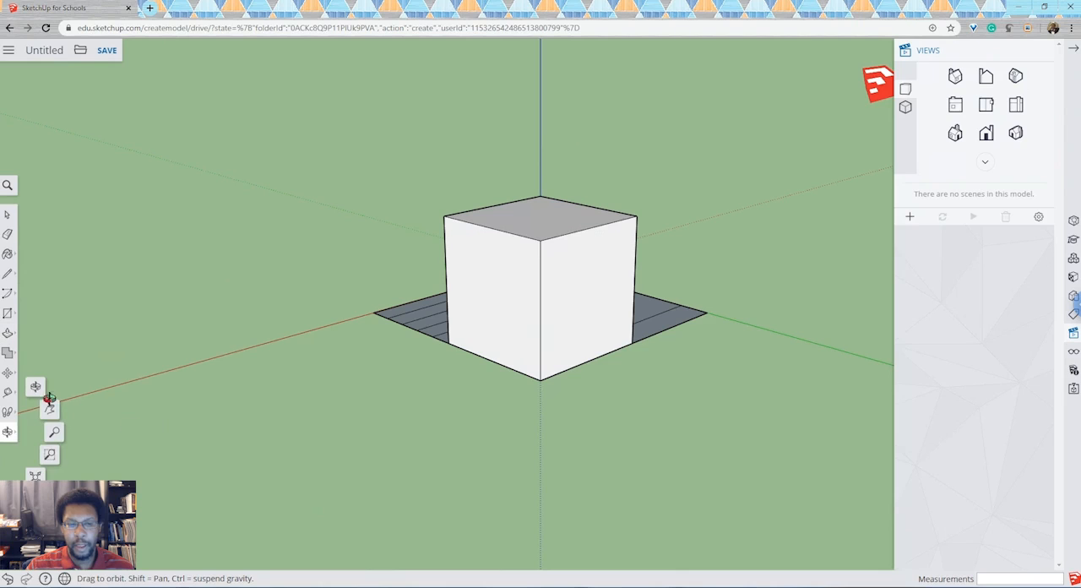
pyautogui.click(45, 393)
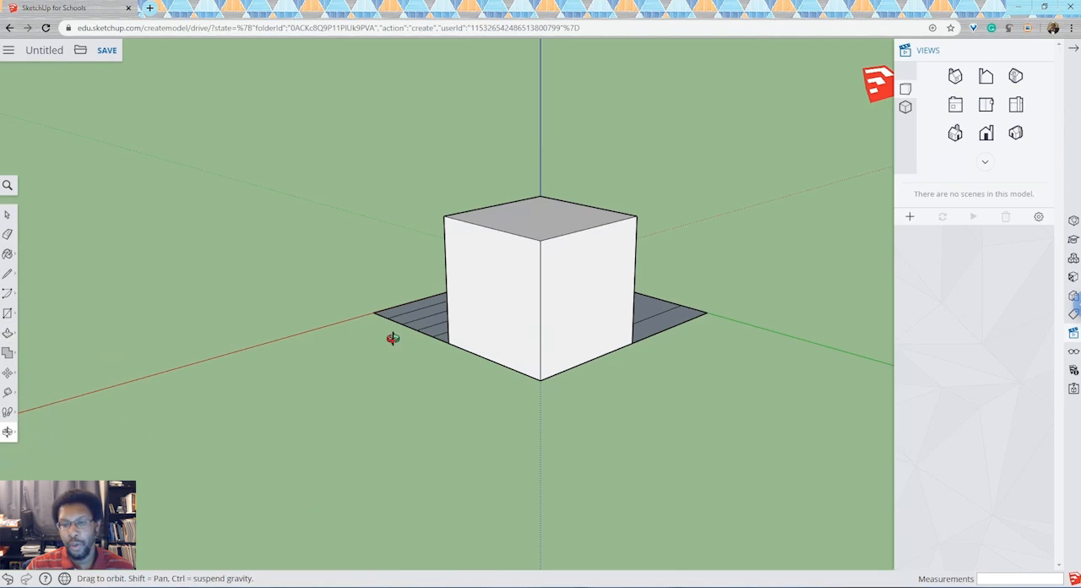
pyautogui.moveTo(393, 338); pyautogui.dragTo(719, 270)
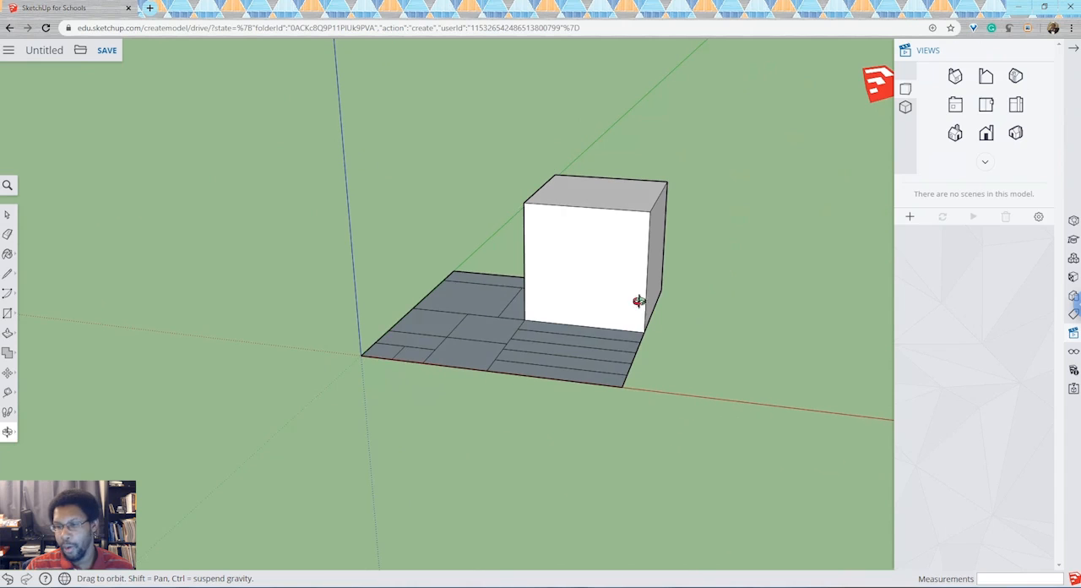
pyautogui.moveTo(467, 335); pyautogui.dragTo(669, 358)
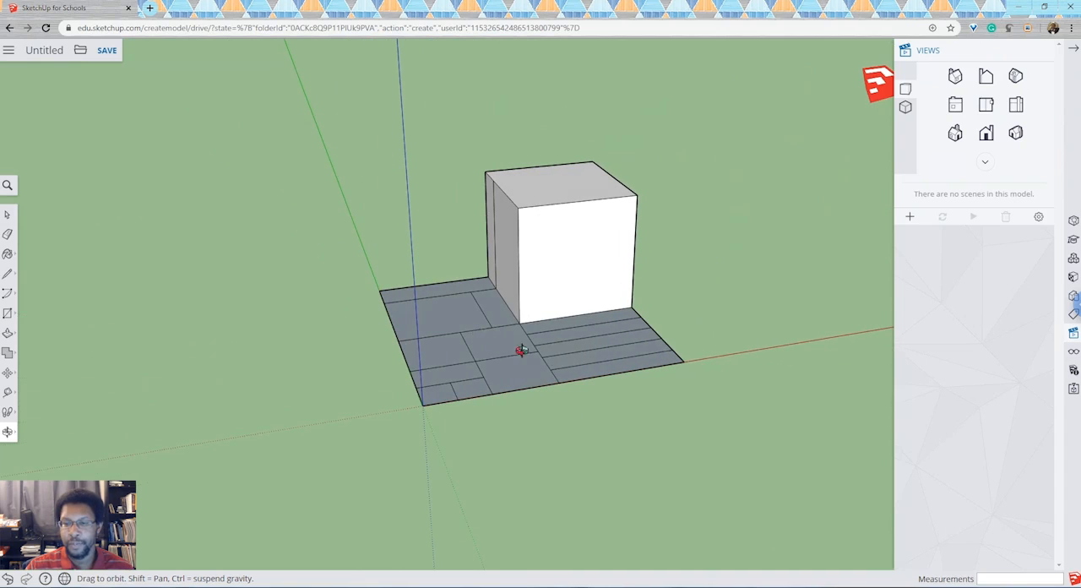
pyautogui.moveTo(521, 351); pyautogui.dragTo(645, 321)
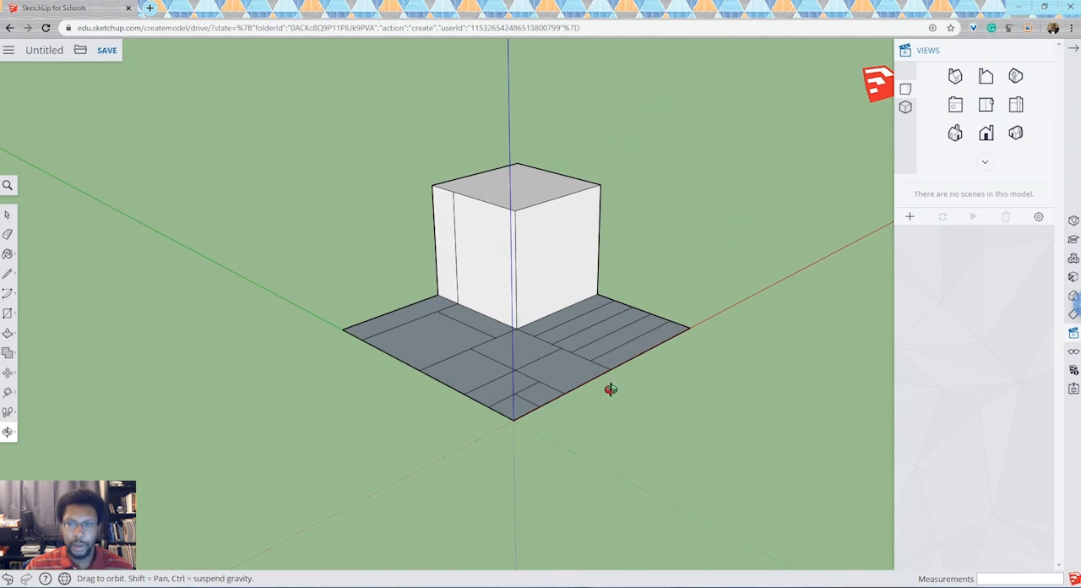
pyautogui.moveTo(451, 323); pyautogui.dragTo(635, 320)
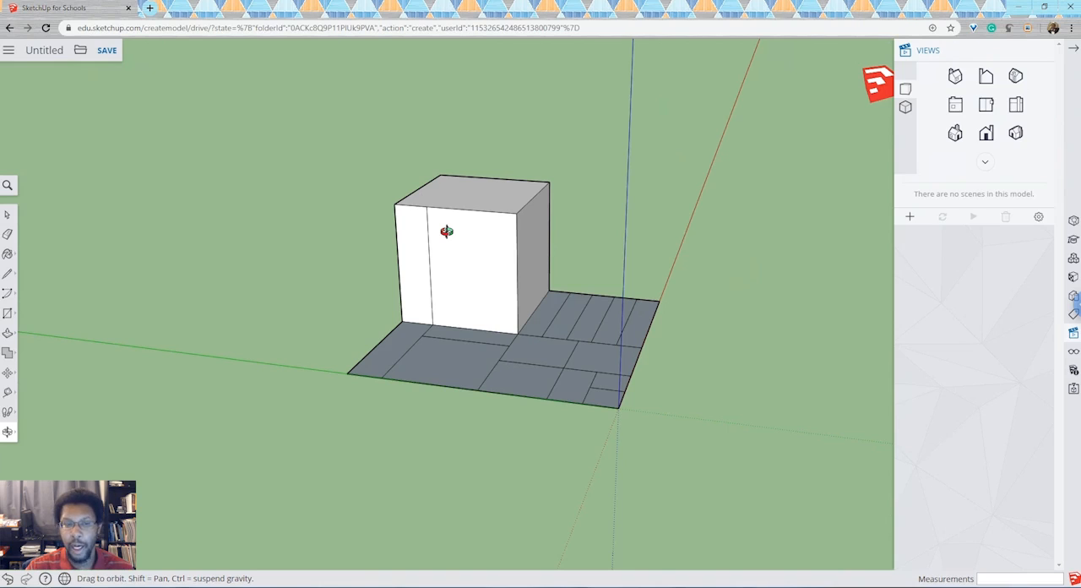
pyautogui.click(8, 275)
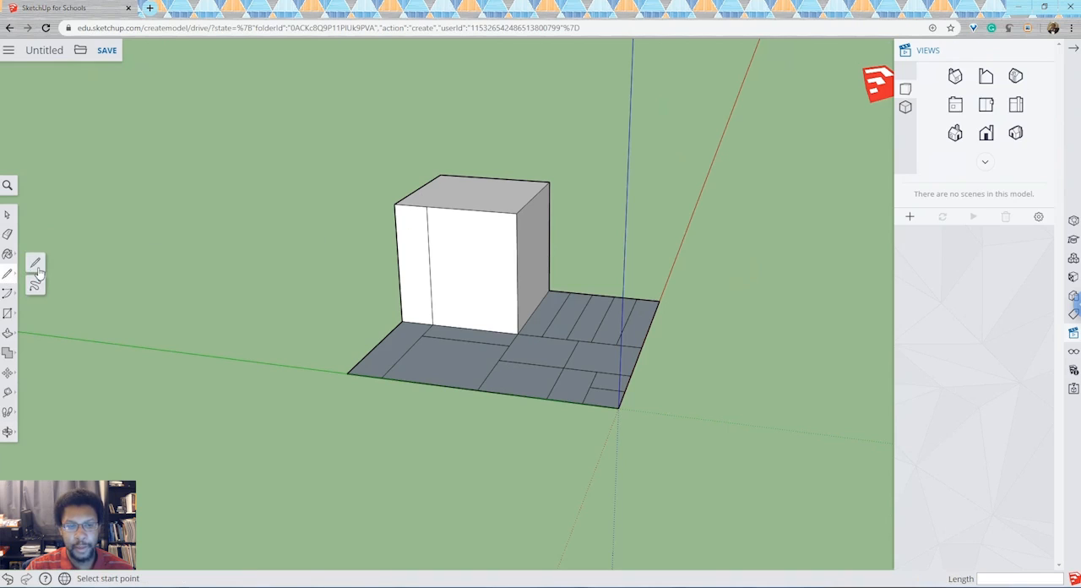
pyautogui.click(38, 267)
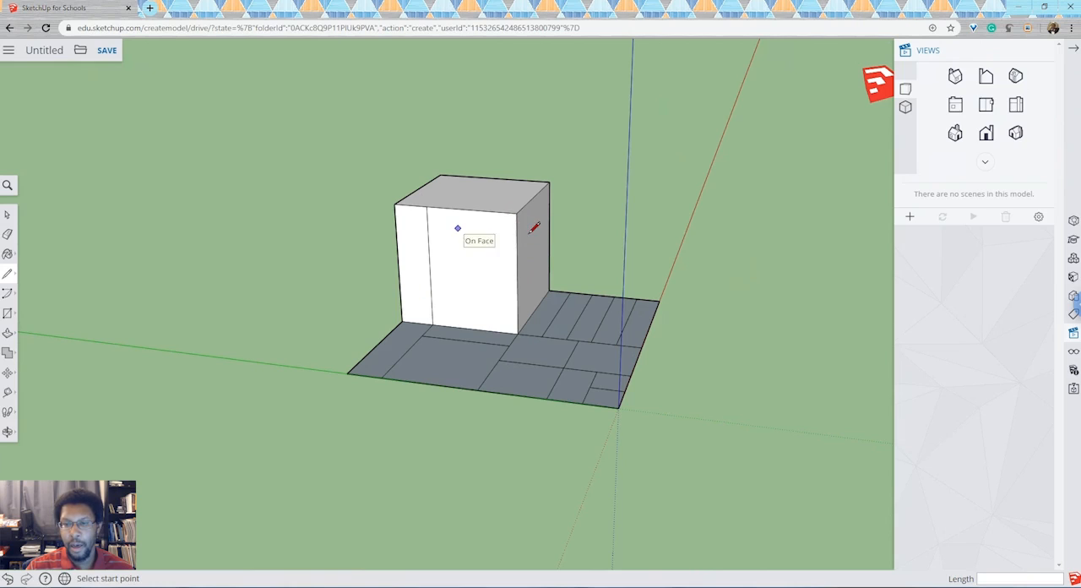
pyautogui.click(431, 279)
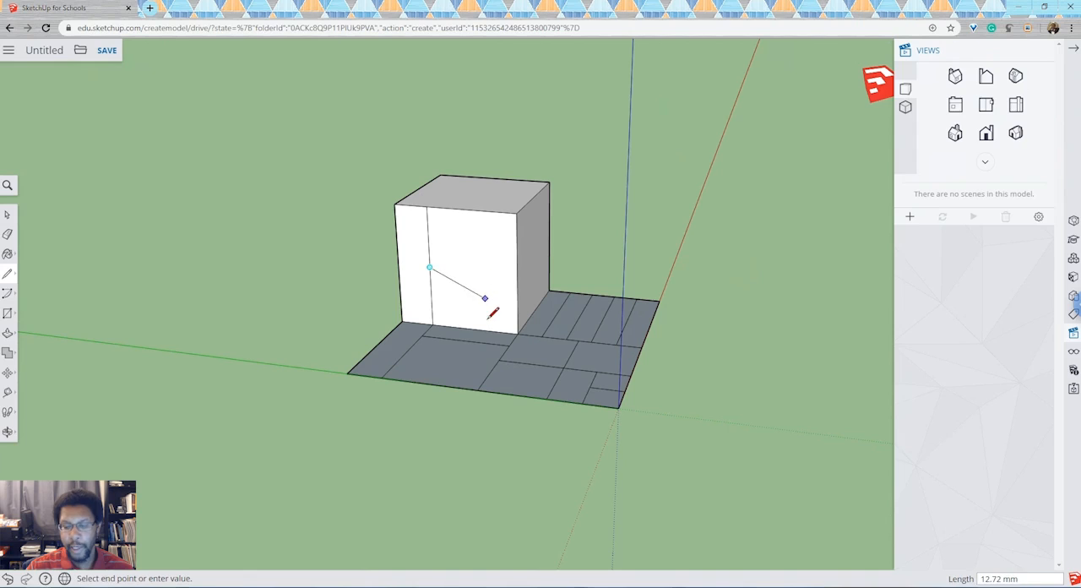
pyautogui.click(518, 275)
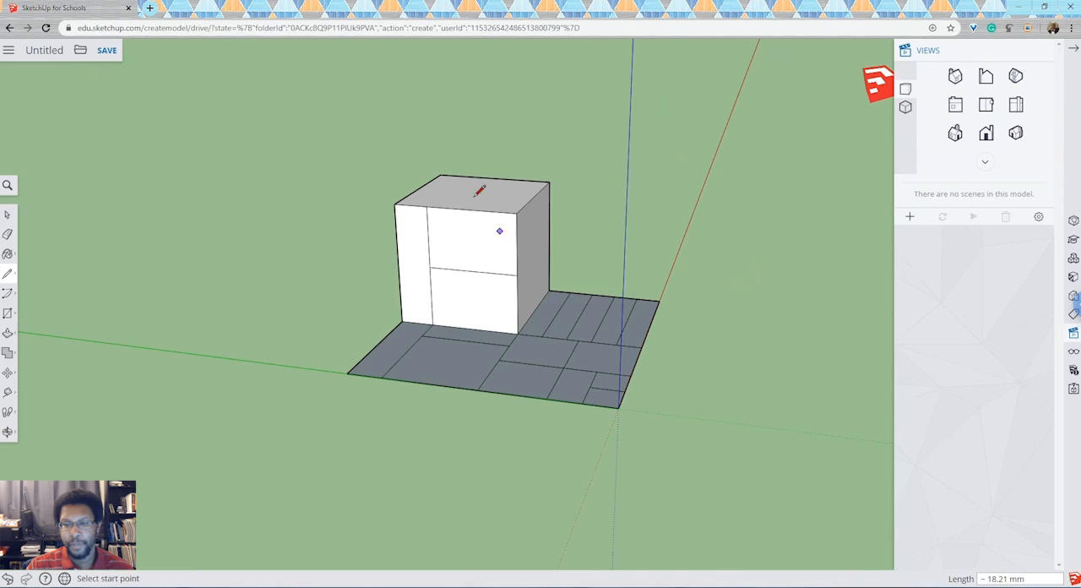
# On the cube's top face, draw a 15 mm line inward from the side divider's upper end and connect it to the adjacent edge along the green axis.
pyautogui.click(8, 432)
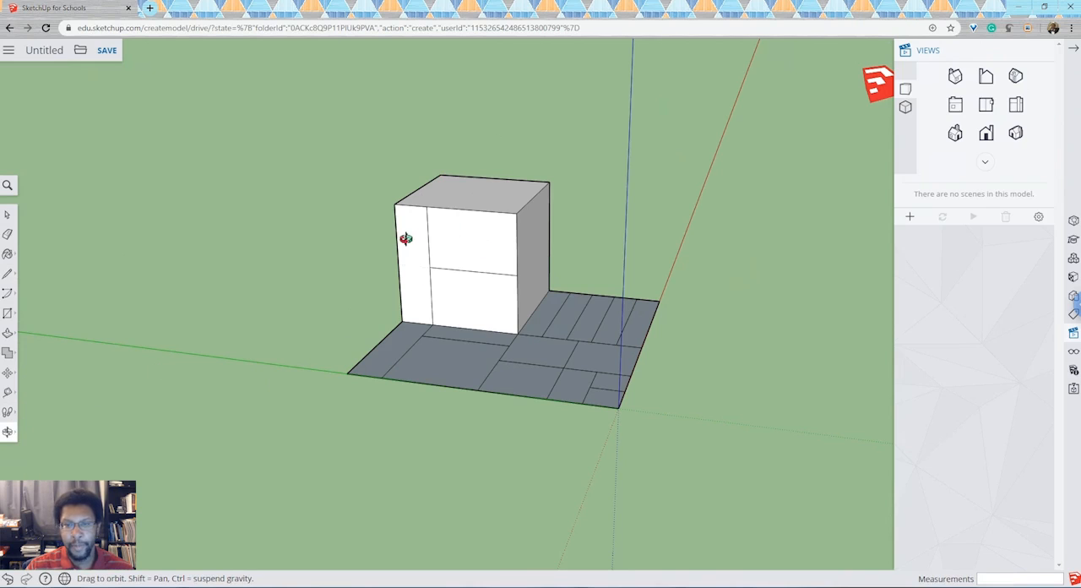
pyautogui.moveTo(449, 192); pyautogui.dragTo(465, 395)
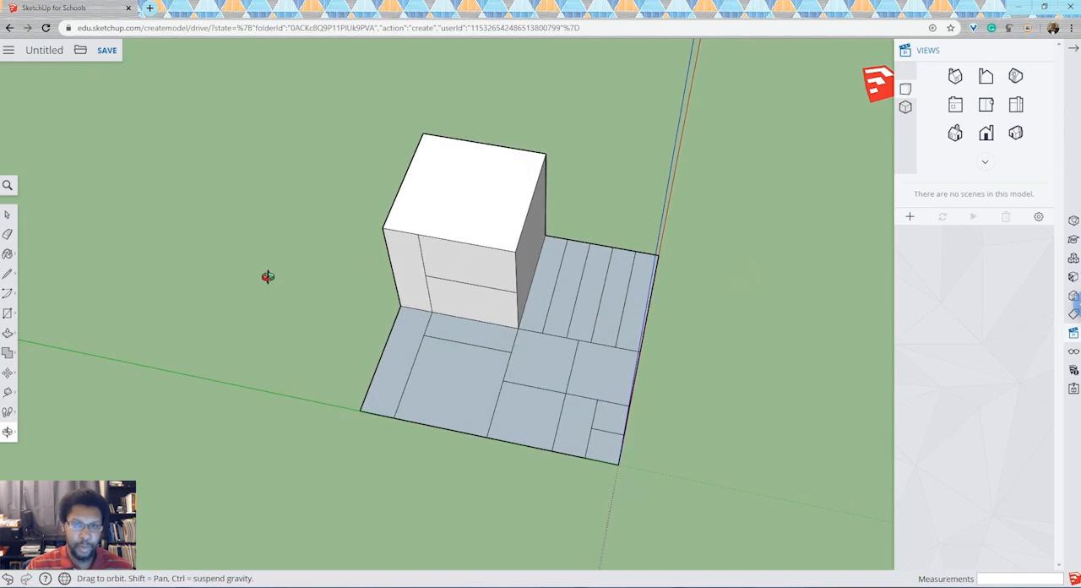
pyautogui.click(8, 276)
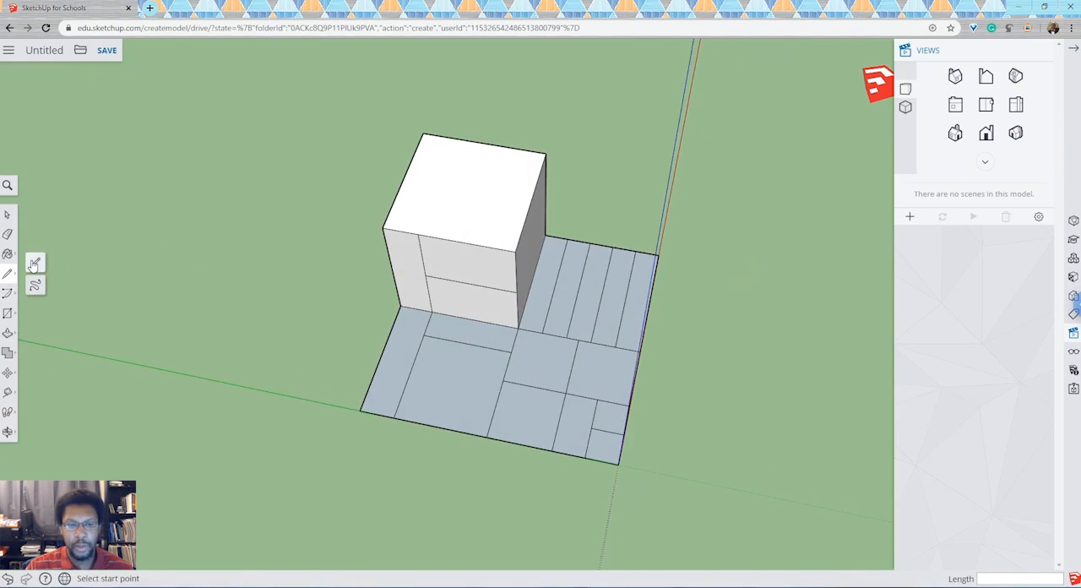
pyautogui.click(34, 264)
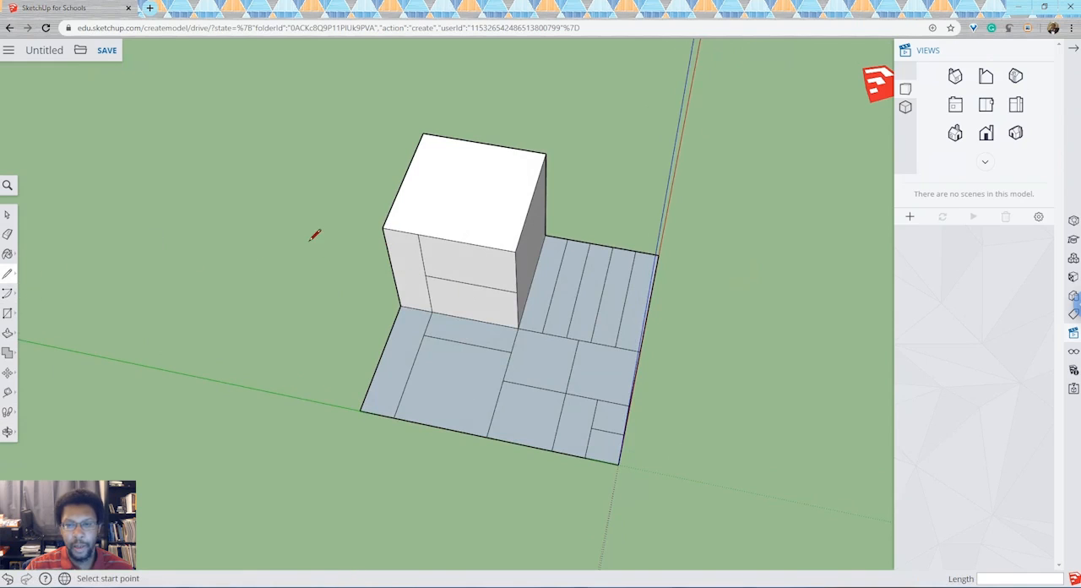
pyautogui.click(417, 235)
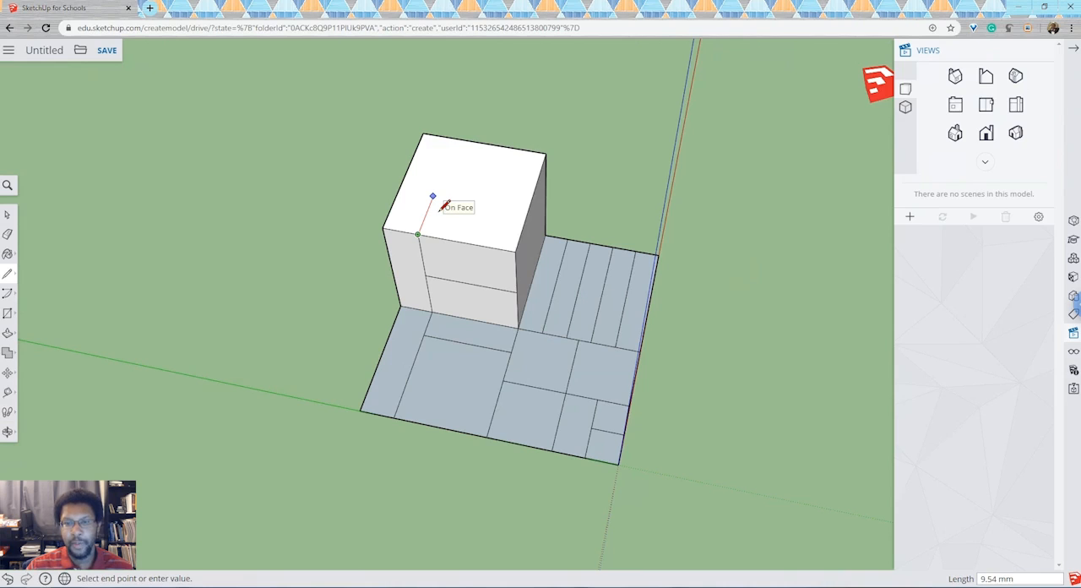
pyautogui.write('15')
pyautogui.press('Return')
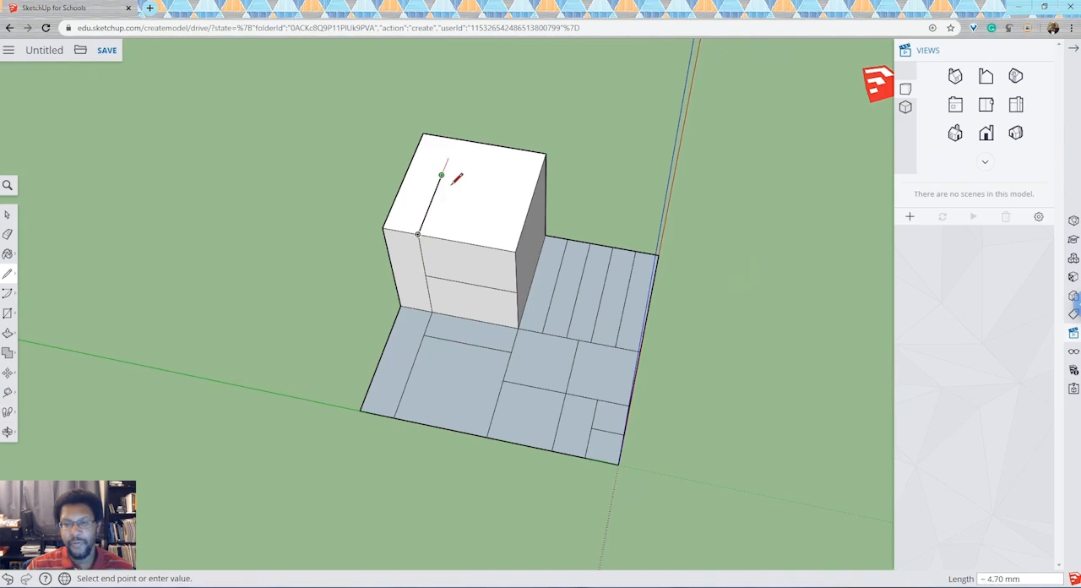
pyautogui.click(418, 236)
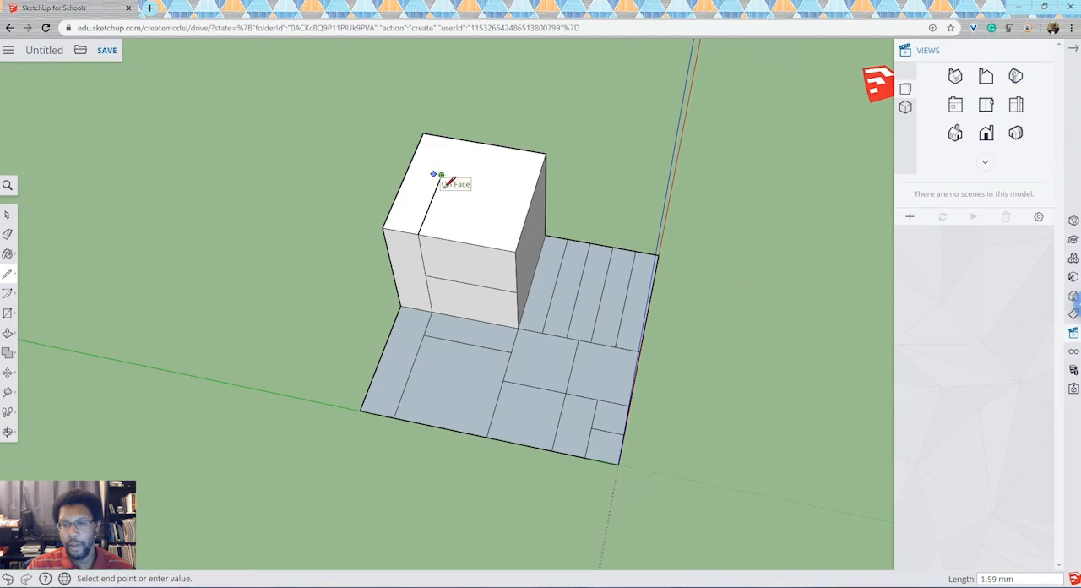
pyautogui.click(535, 192)
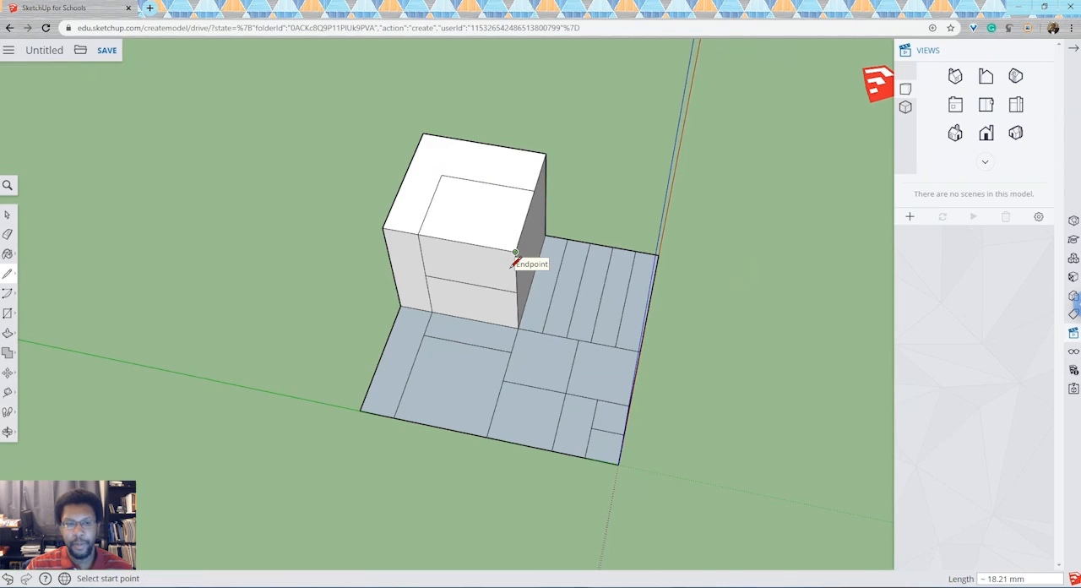
# On the cube's undivided side face, draw a 15 mm line along the red axis from the corner edge's midpoint and connect it up to the top edge.
pyautogui.click(8, 432)
pyautogui.click(44, 386)
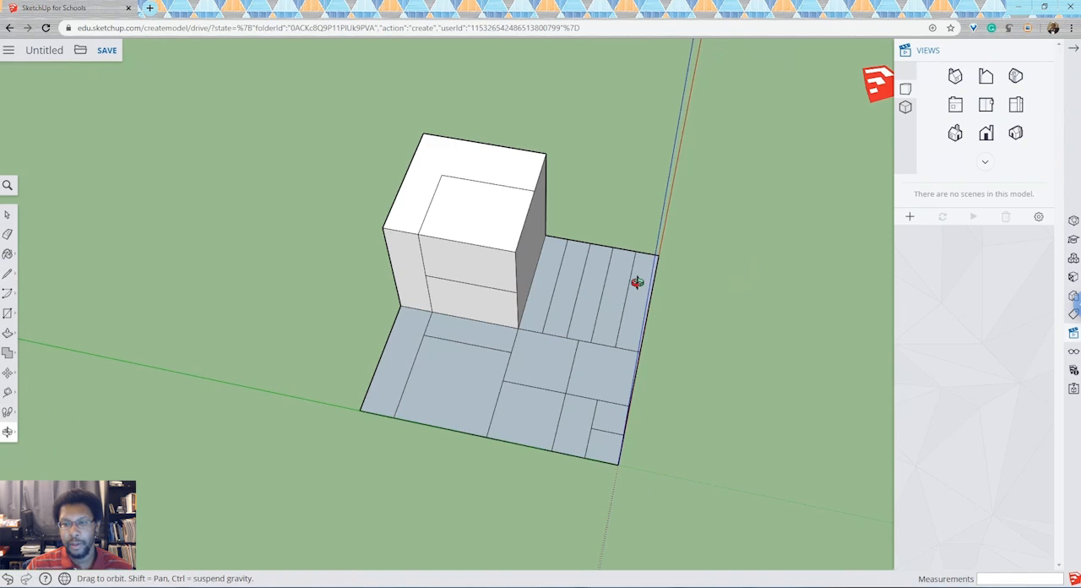
pyautogui.moveTo(637, 283); pyautogui.dragTo(368, 144)
pyautogui.moveTo(316, 116); pyautogui.dragTo(365, 144)
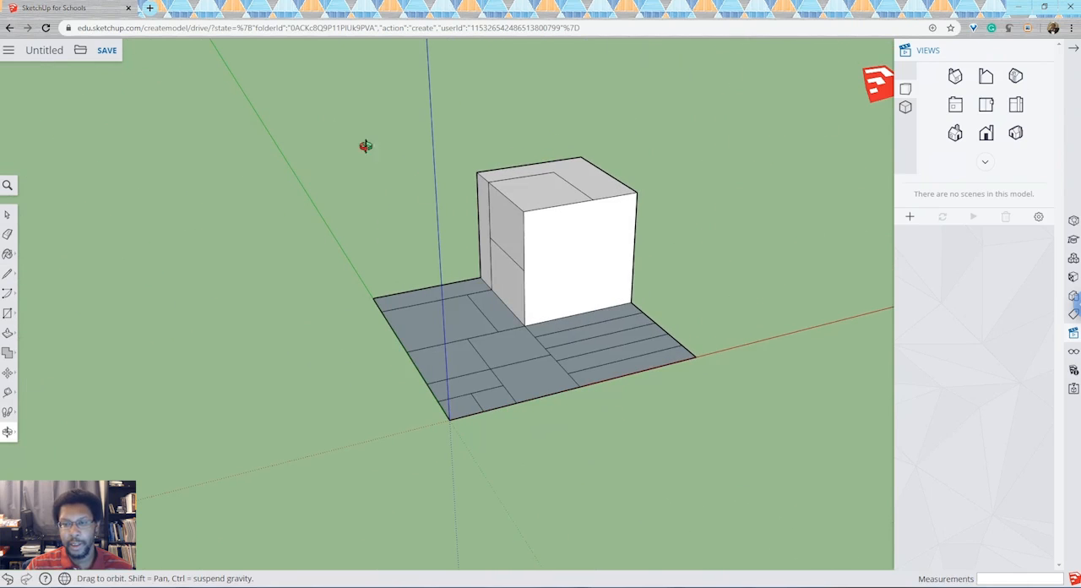
pyautogui.click(8, 274)
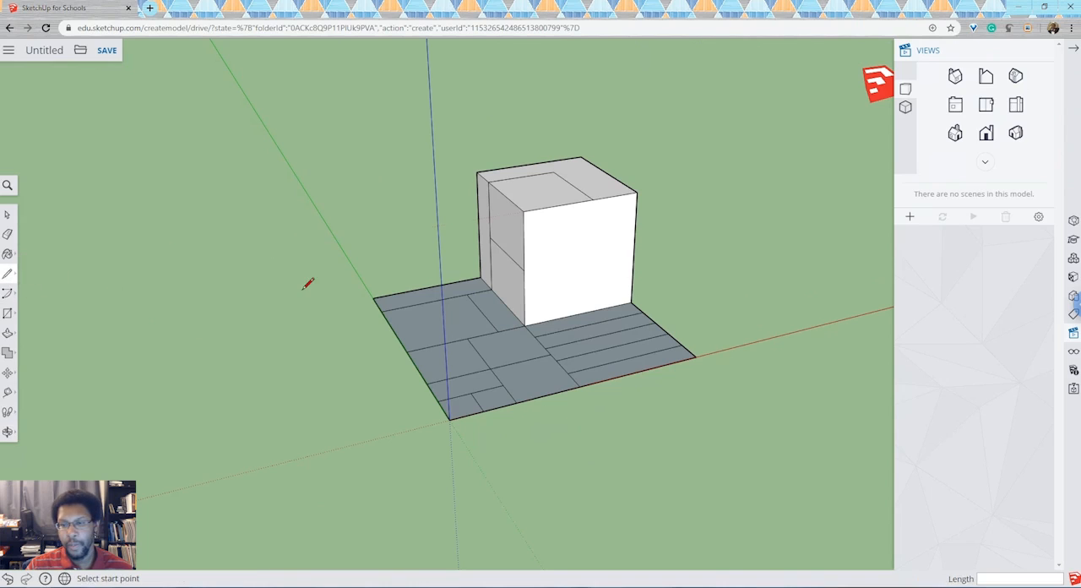
pyautogui.click(524, 271)
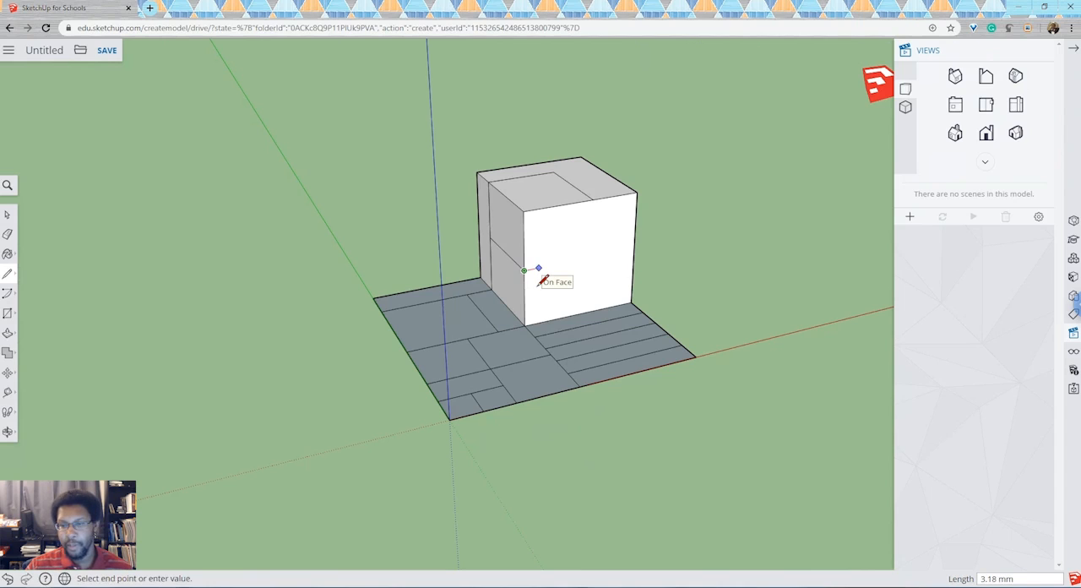
pyautogui.write('15')
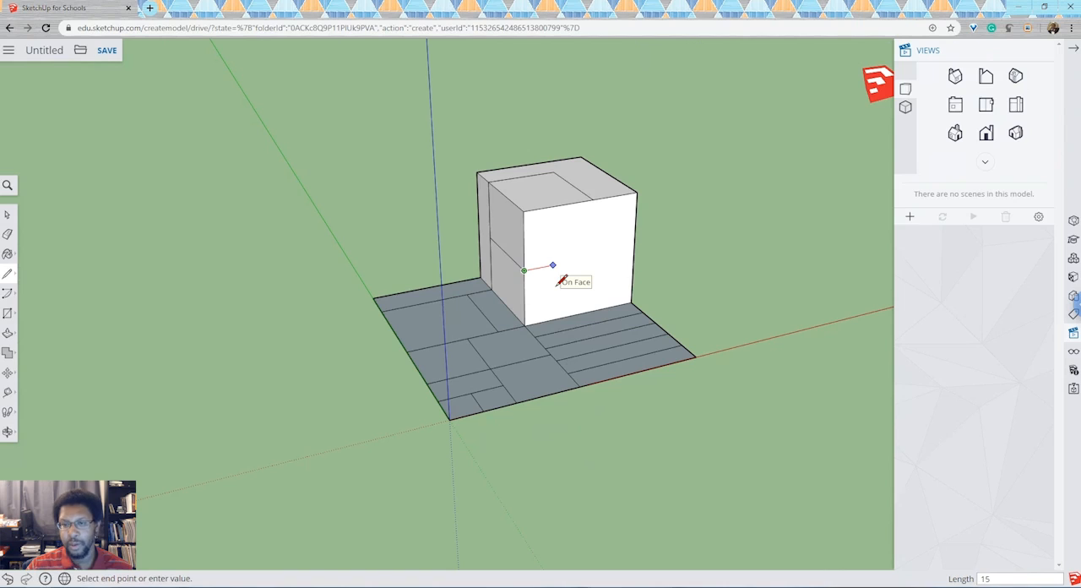
pyautogui.press('Return')
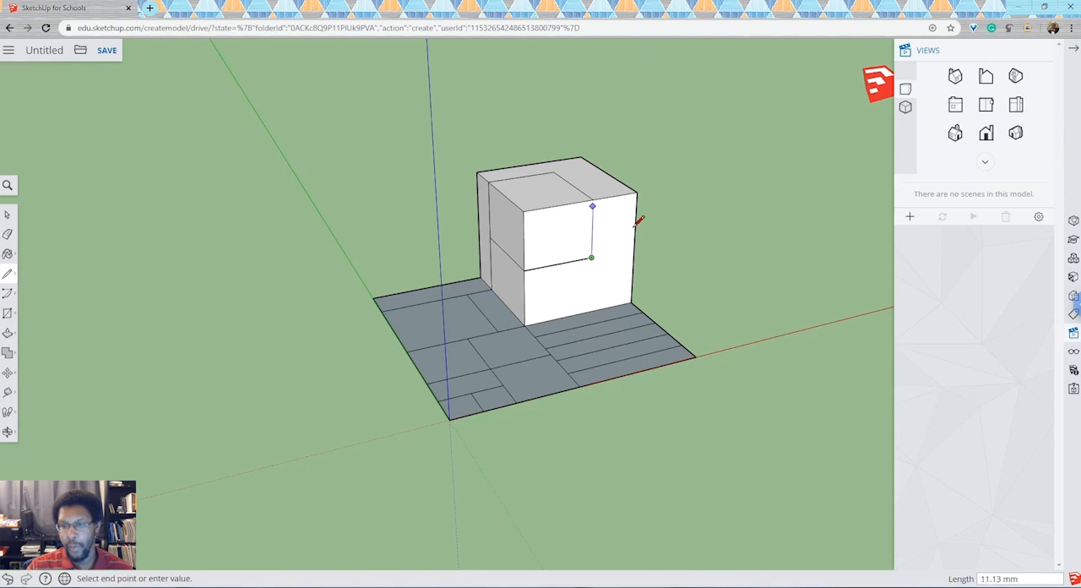
pyautogui.click(594, 211)
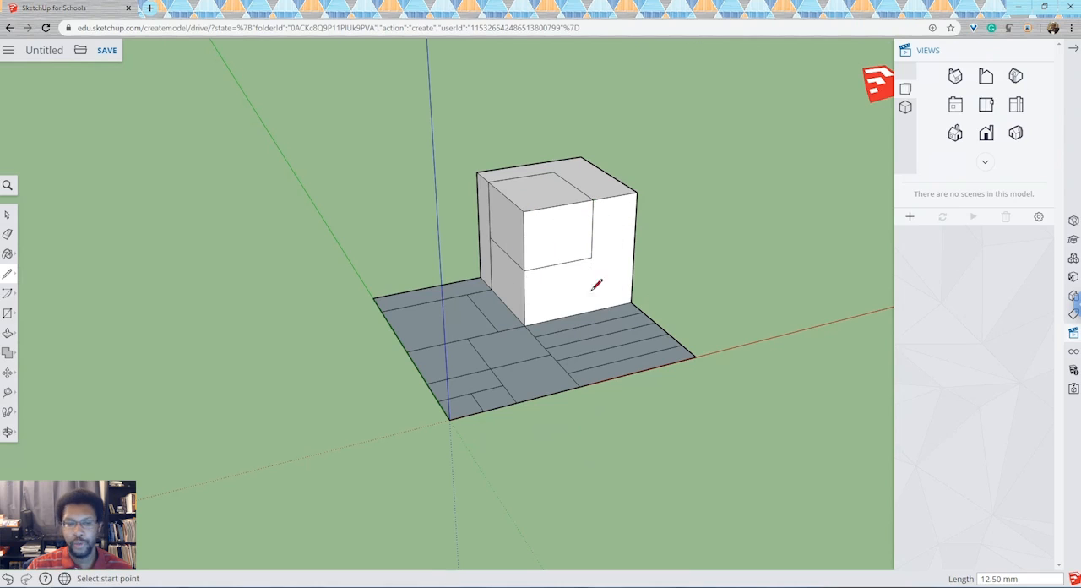
# Erase the lower segment of the vertical dividing line on the cube's side face, below the horizontal divider.
pyautogui.click(9, 432)
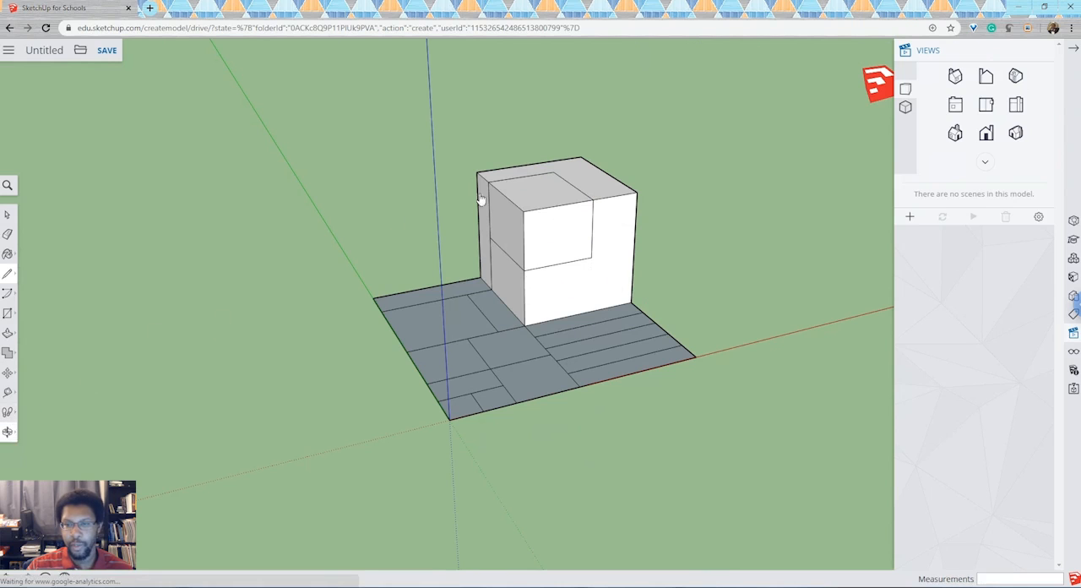
pyautogui.moveTo(541, 273); pyautogui.dragTo(690, 308)
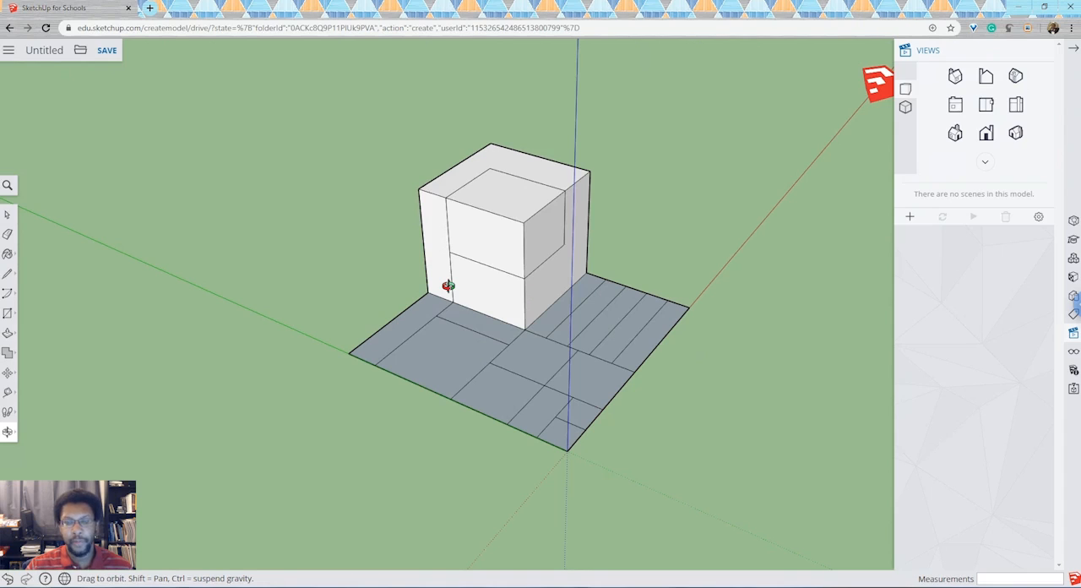
pyautogui.click(7, 236)
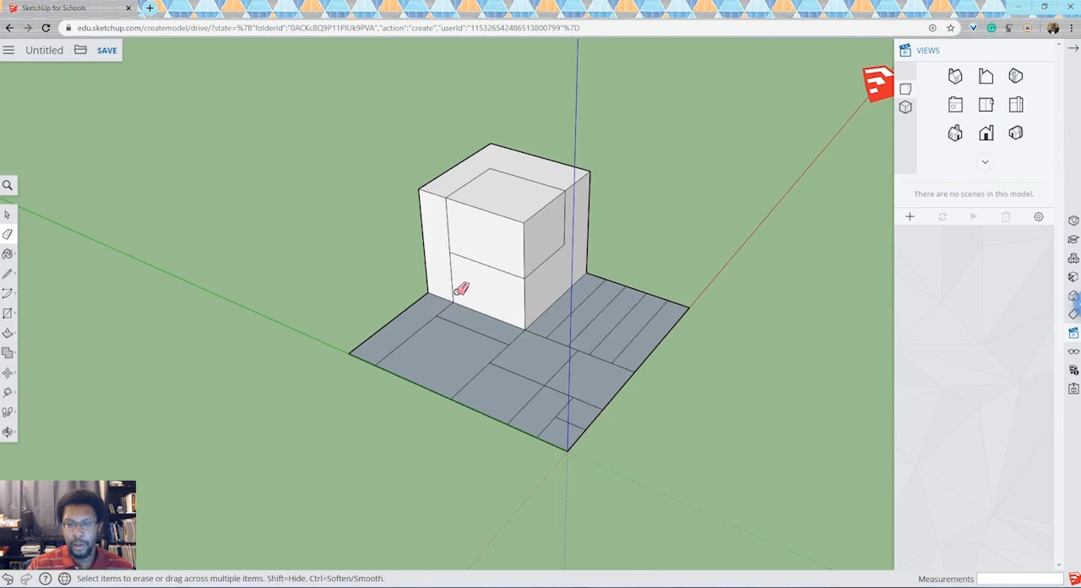
pyautogui.scroll(5, 462, 289)
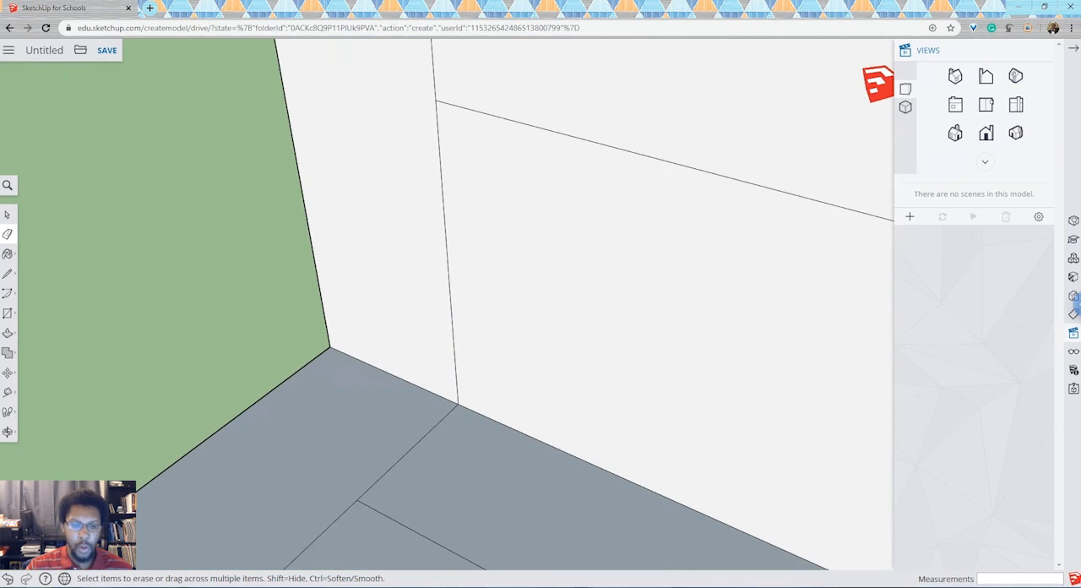
pyautogui.click(9, 432)
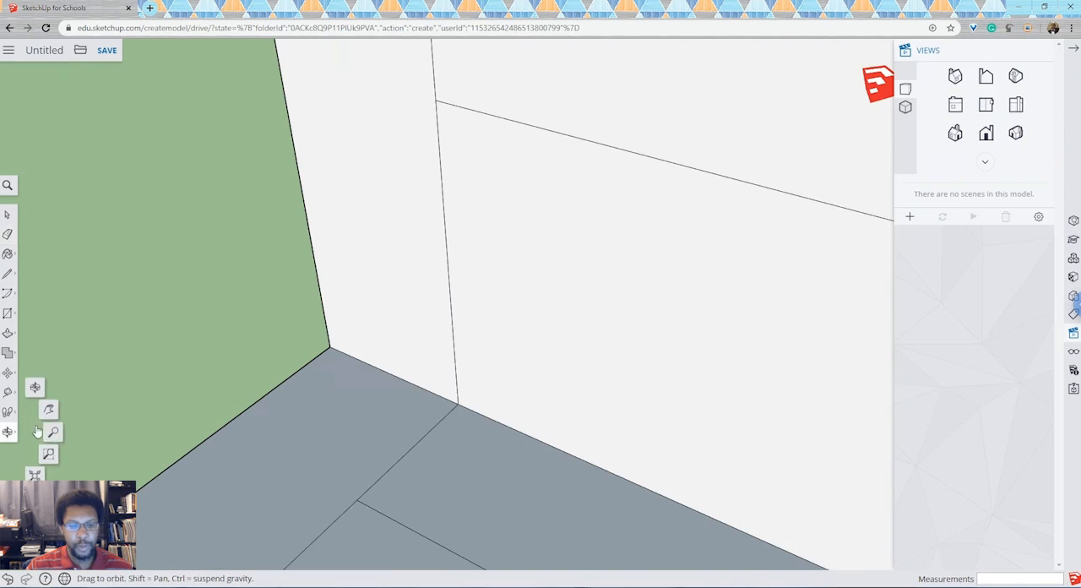
pyautogui.click(8, 234)
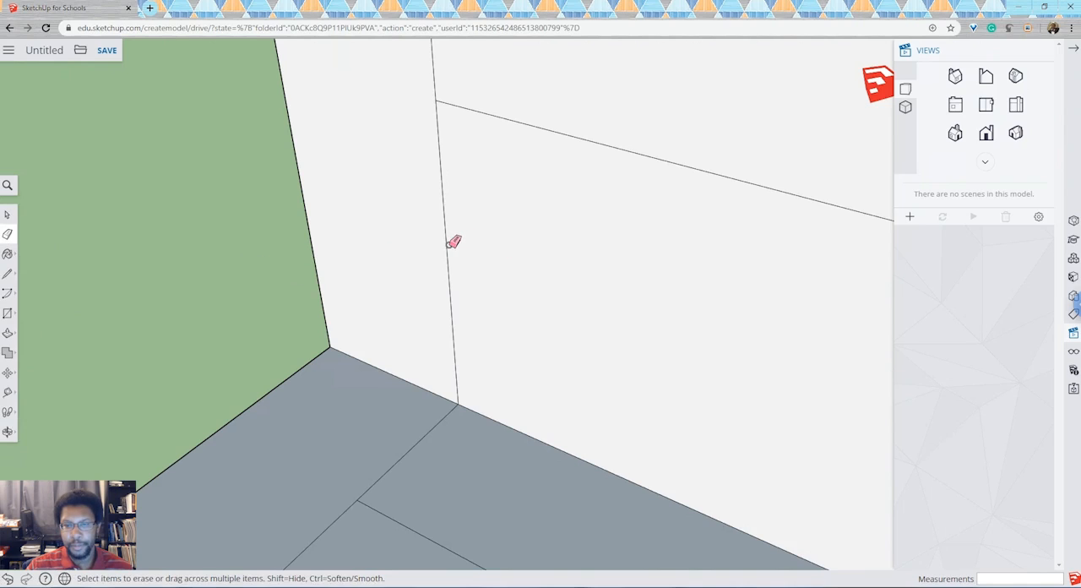
pyautogui.click(448, 243)
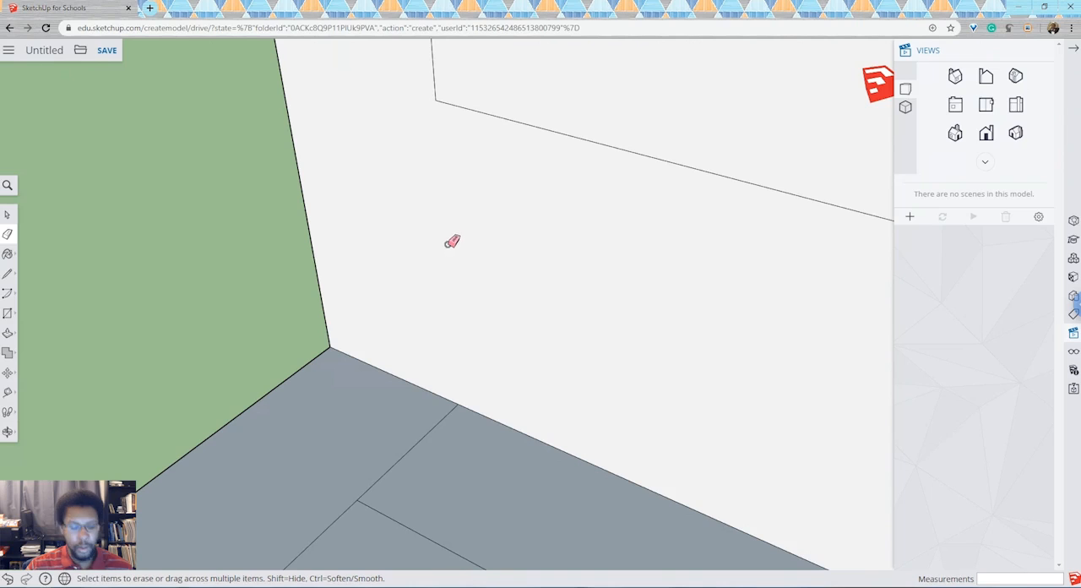
pyautogui.hotkey('ctrl', 'z')
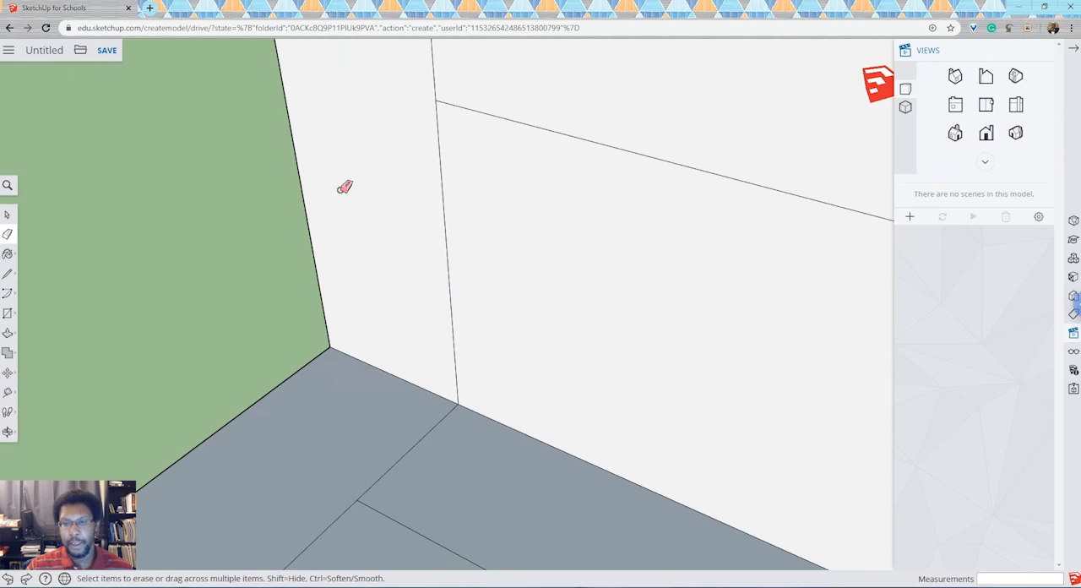
pyautogui.click(448, 211)
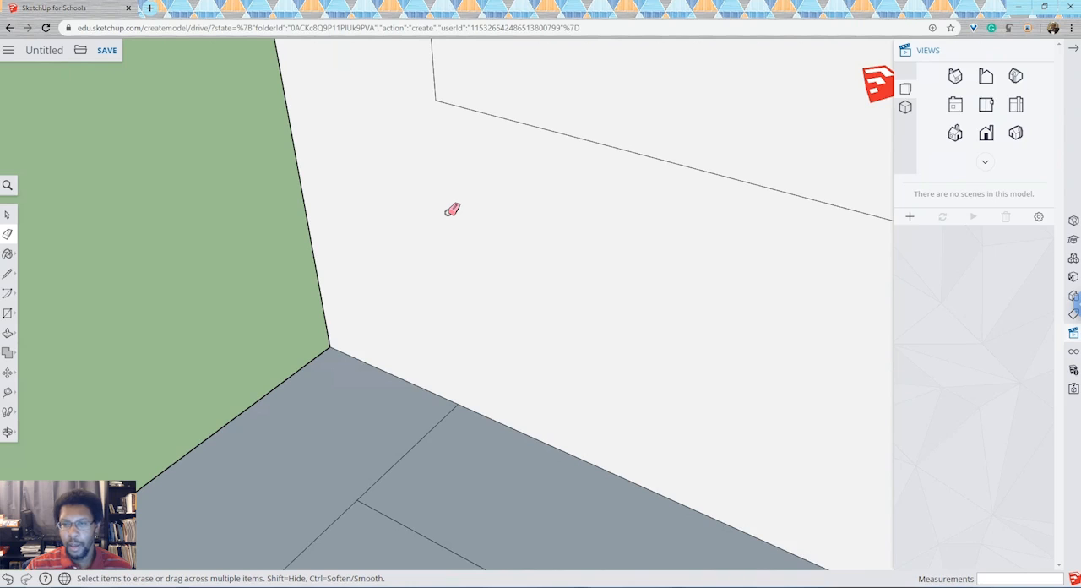
pyautogui.scroll(-10, 452, 209)
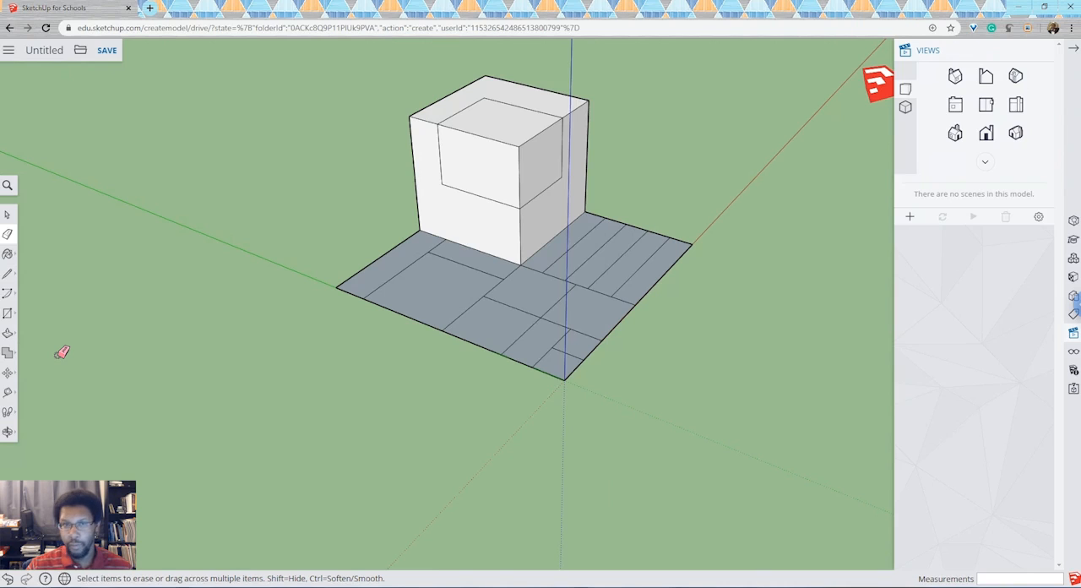
# Try a -5 mm Push/Pull on the outlined corner section of the cube's top face and undo it.
pyautogui.click(9, 332)
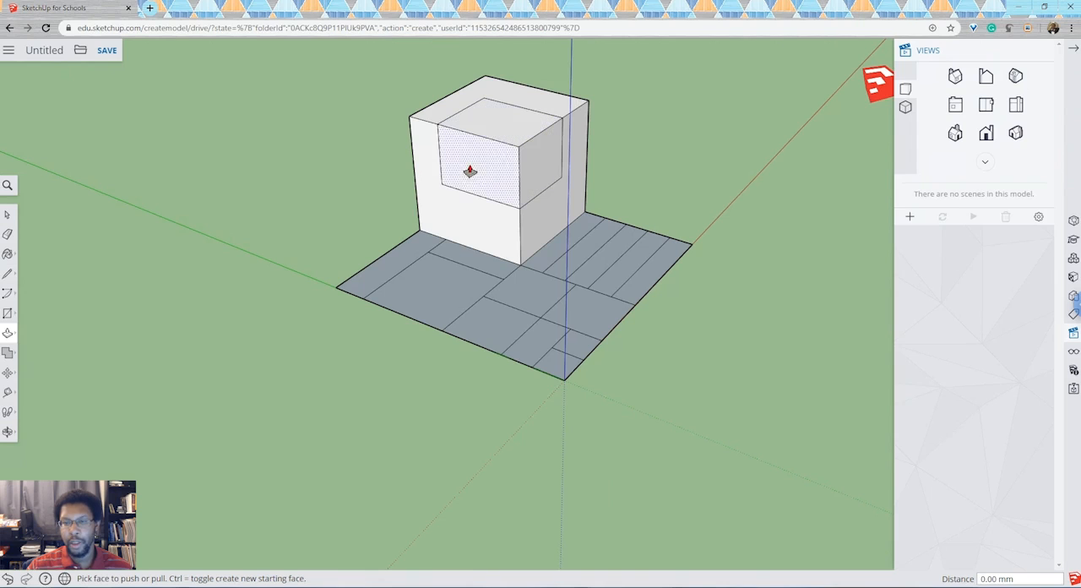
pyautogui.click(504, 130)
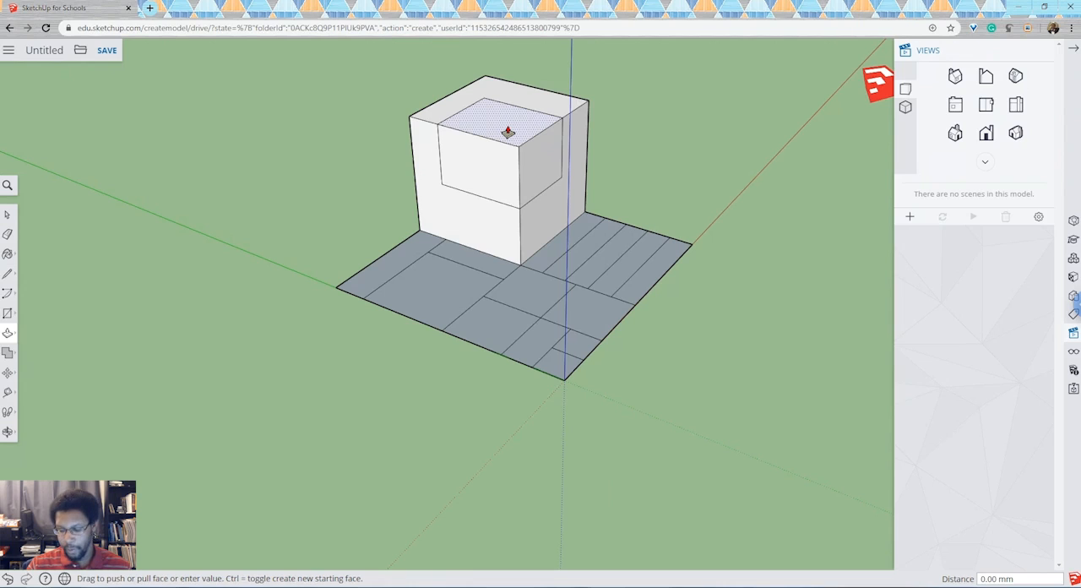
pyautogui.write('-')
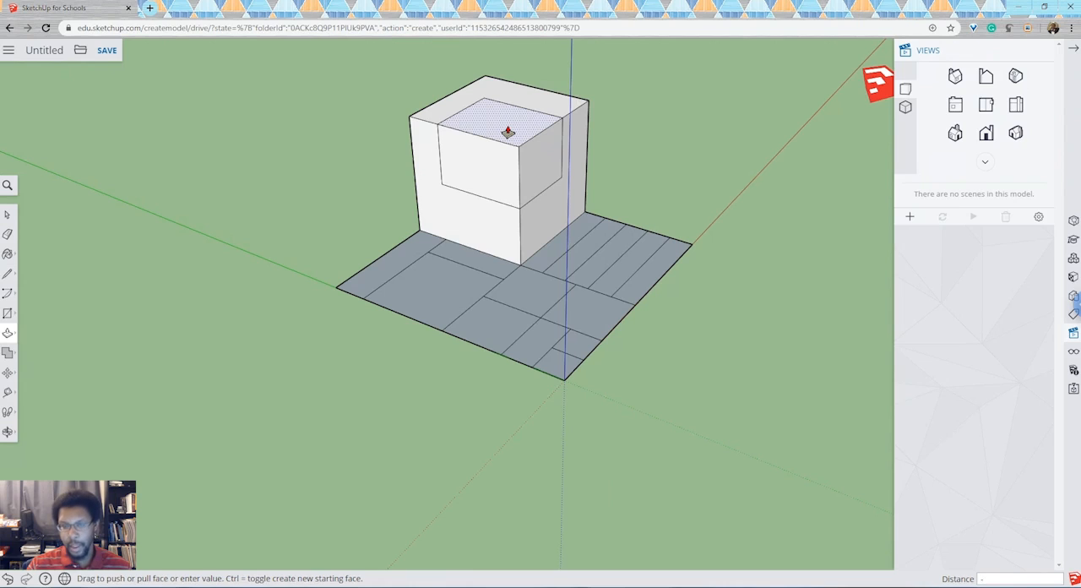
pyautogui.write('5')
pyautogui.press('Return')
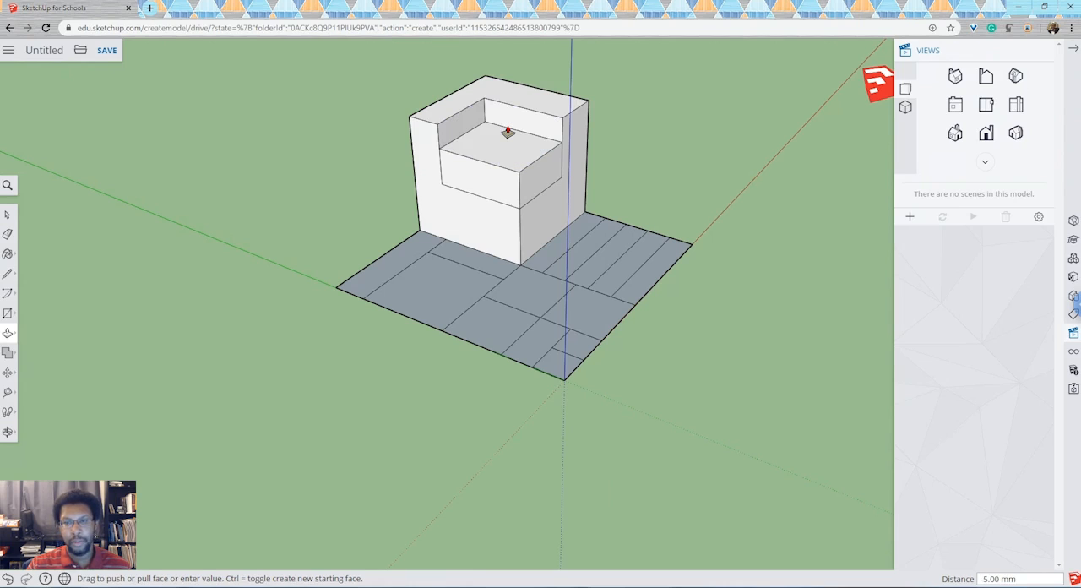
pyautogui.hotkey('ctrl', 'z')
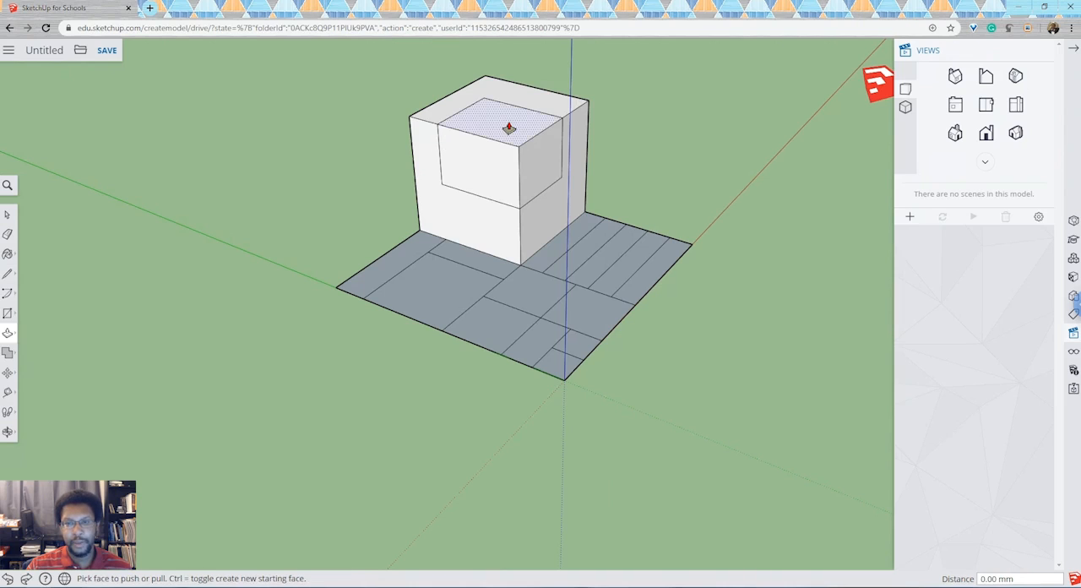
# Push the outlined corner section of the cube's top face down 5 mm with Push/Pull.
pyautogui.click(508, 128)
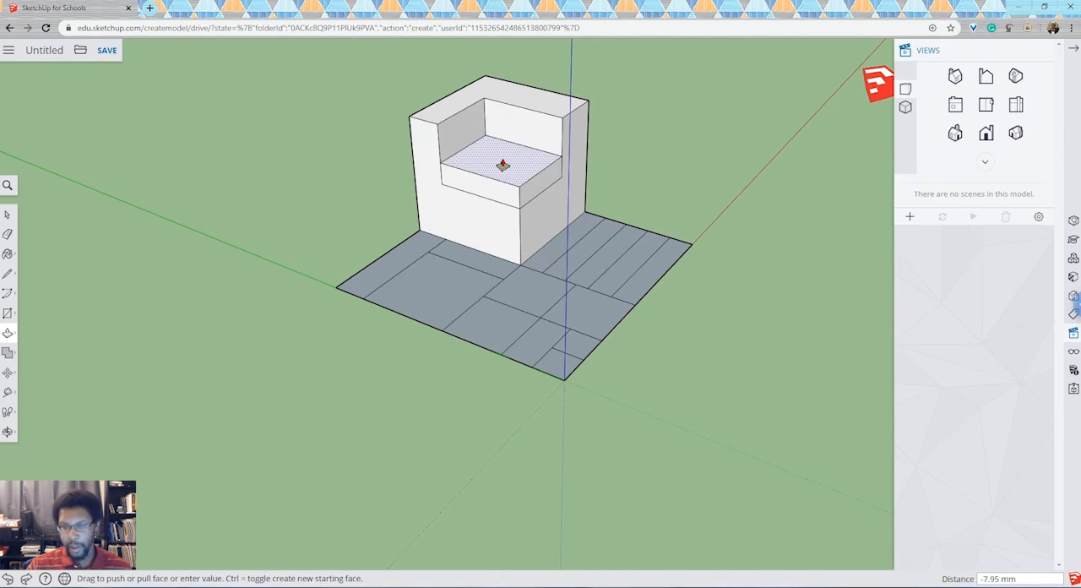
pyautogui.write('5')
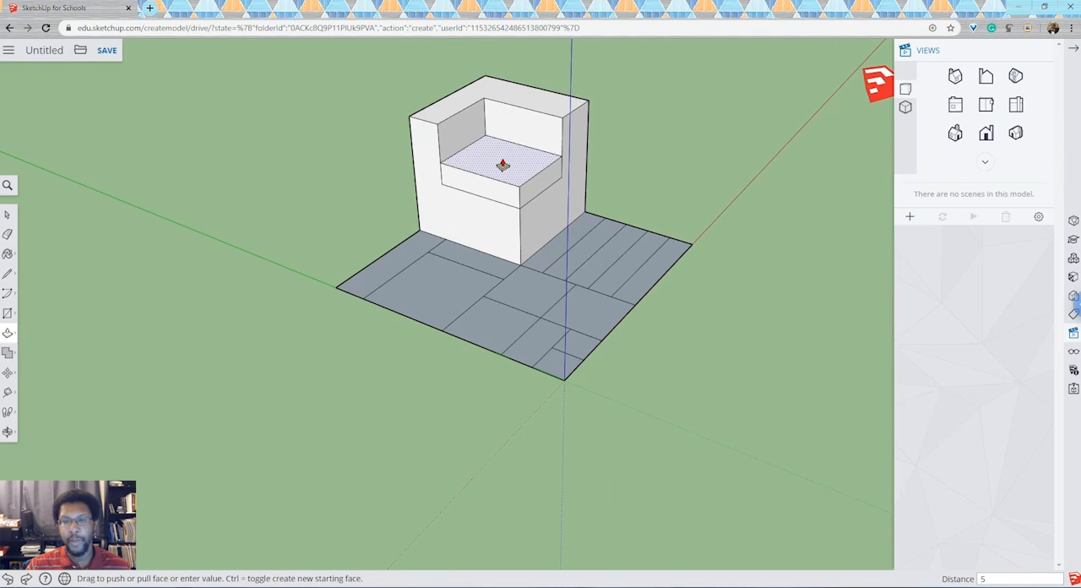
pyautogui.press('Return')
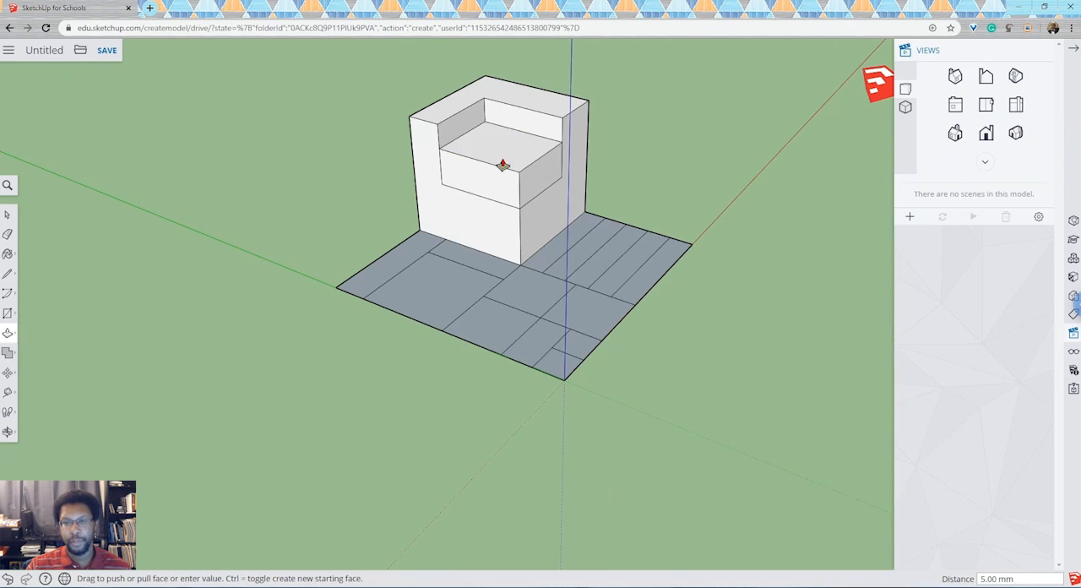